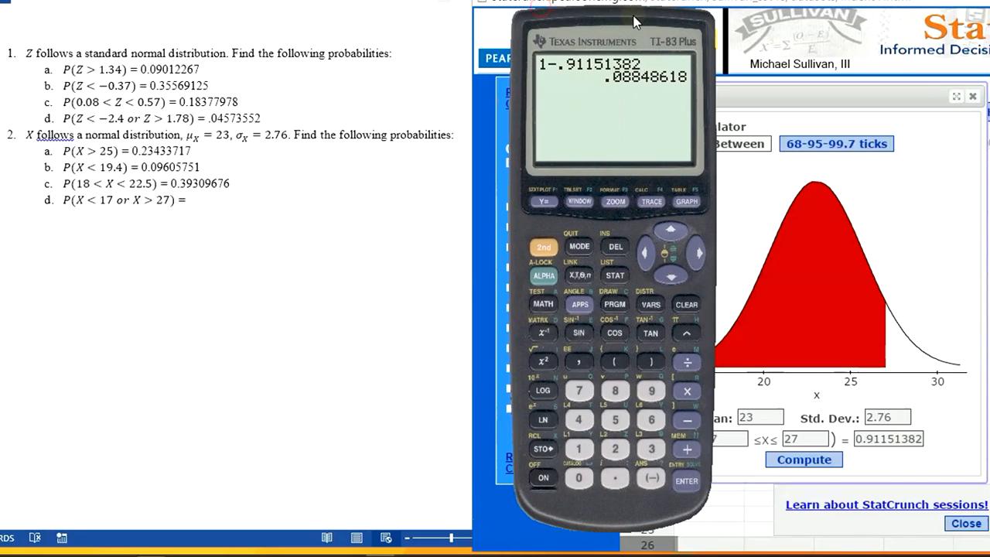
left_click(277, 207)
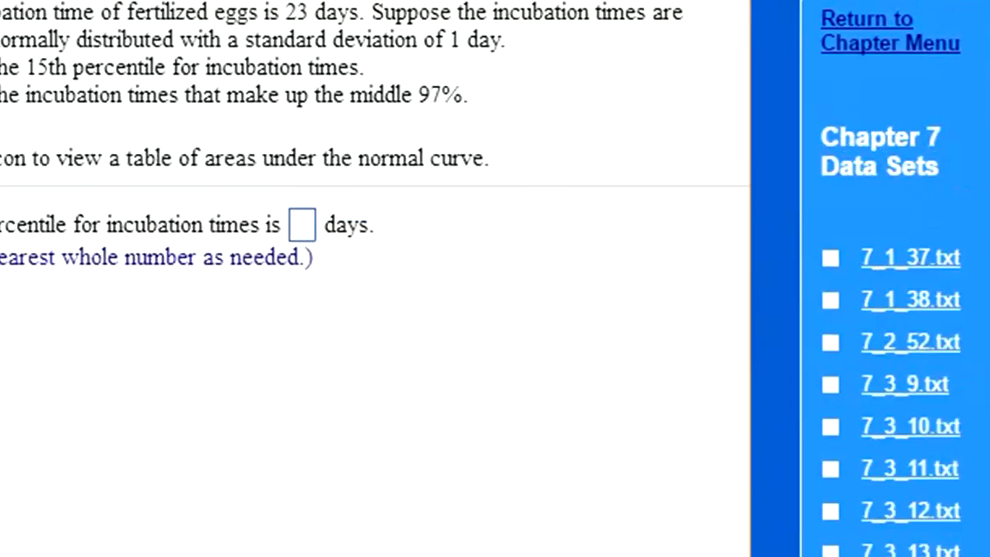
Step: Compute the 15th percentile in the normal calculator with mean 23, standard deviation 1 and probability .15
type("23")
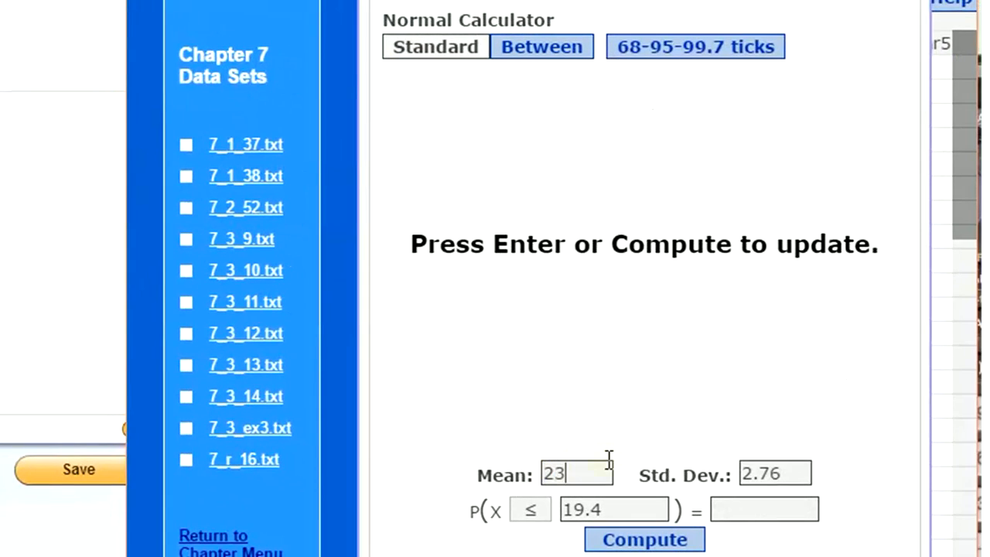
left_click_drag(784, 472, 718, 490)
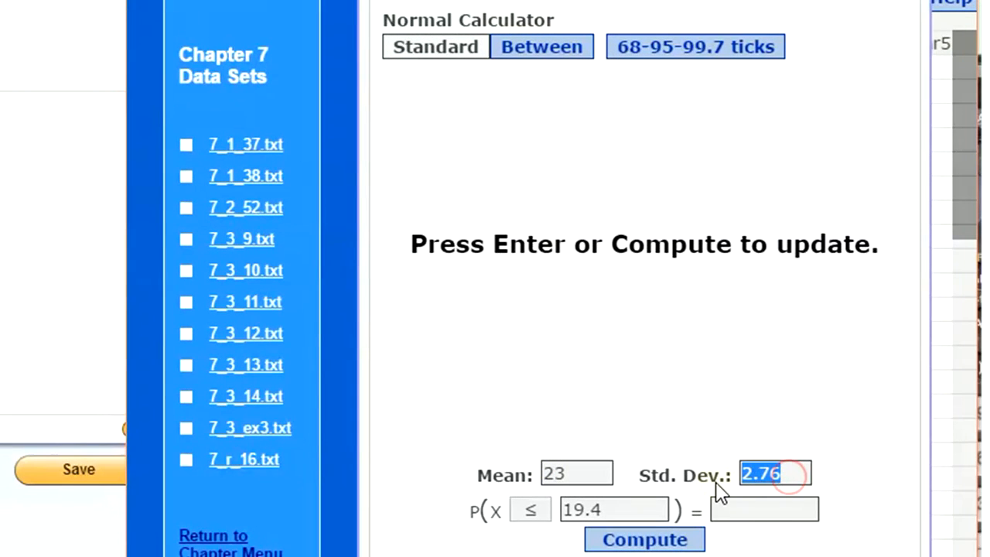
type("1")
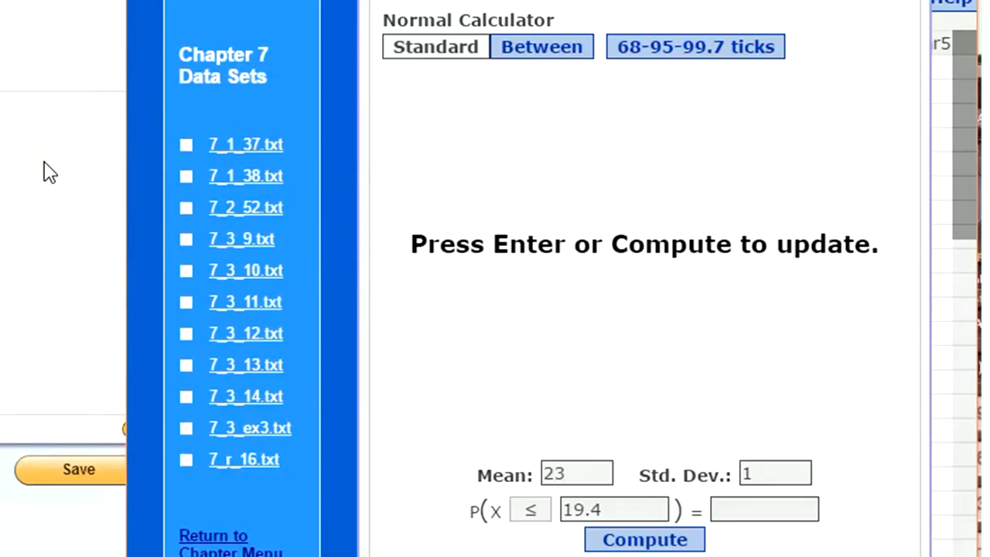
left_click(745, 510)
type(".15")
left_click(674, 541)
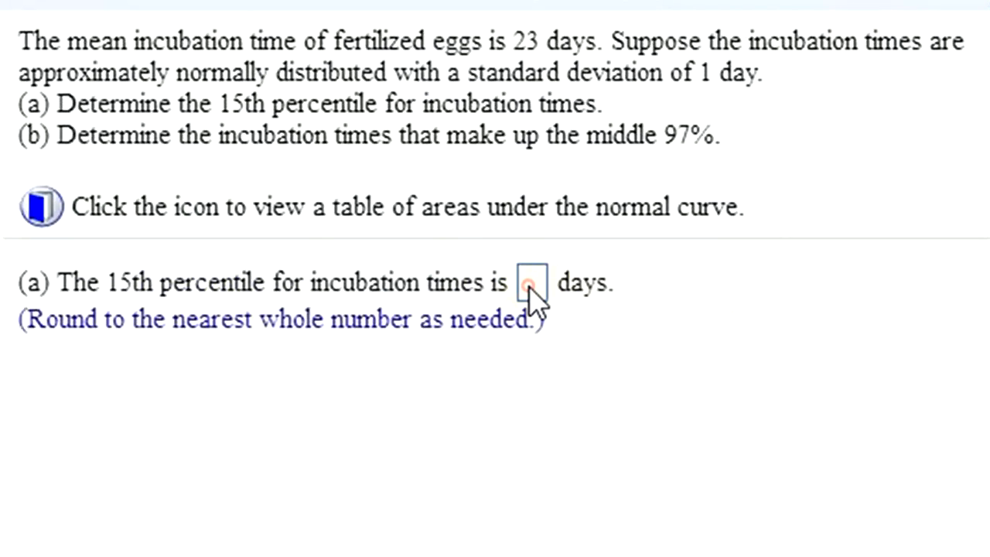
Step: Answer part (a) of the incubation question with 22 days and submit it for checking
left_click(530, 288)
type("22")
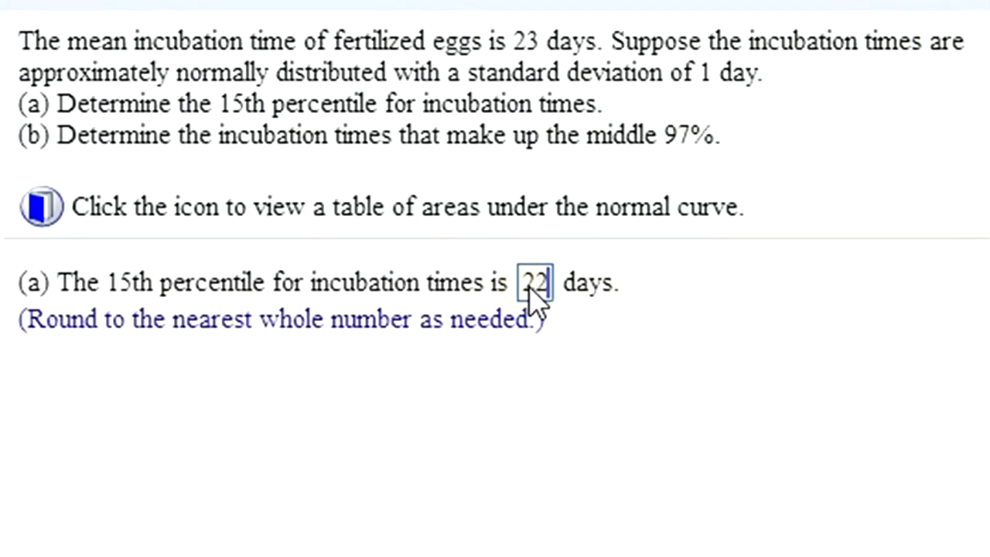
key("Return")
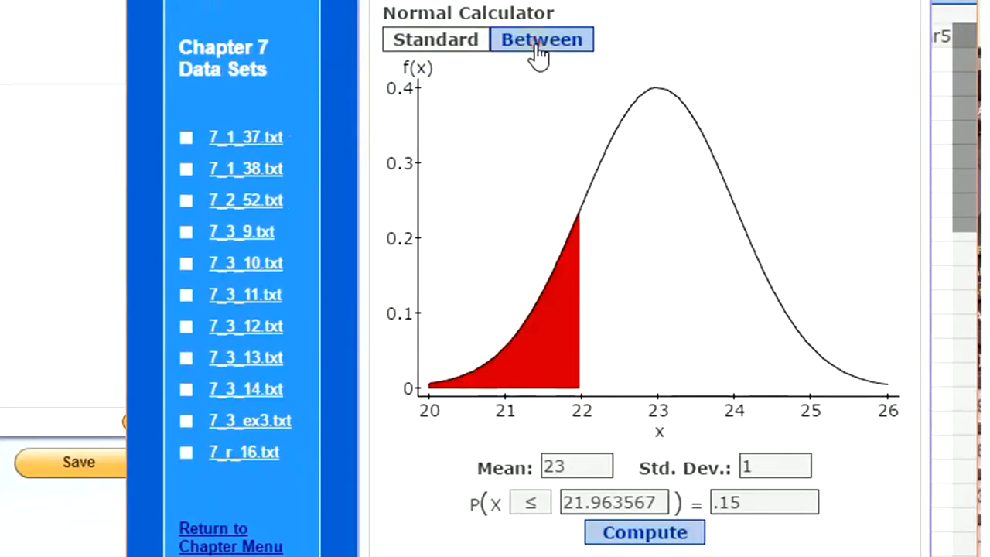
Step: Switch the normal calculator to Between mode and compute the bounds for a middle probability of .97
left_click(536, 44)
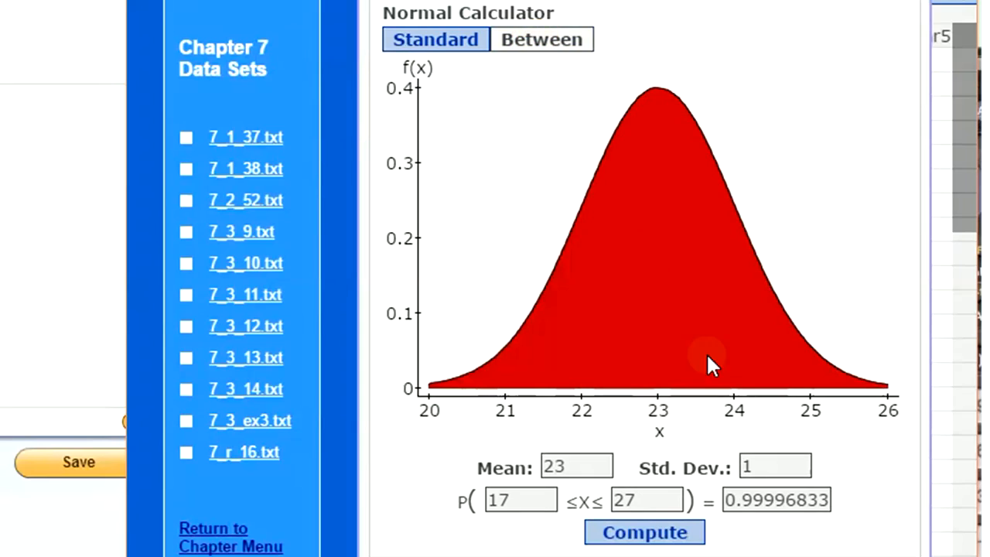
left_click(732, 501)
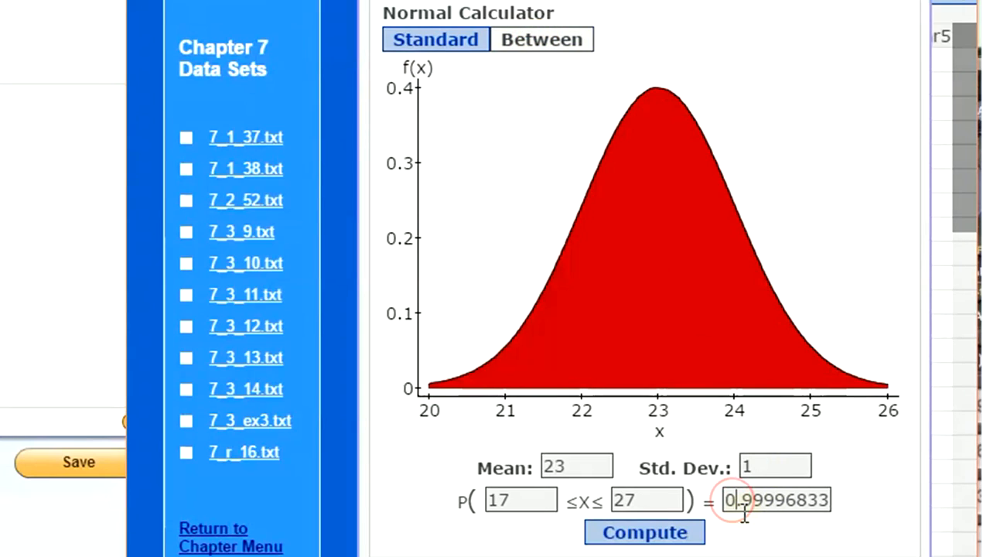
left_click(727, 501)
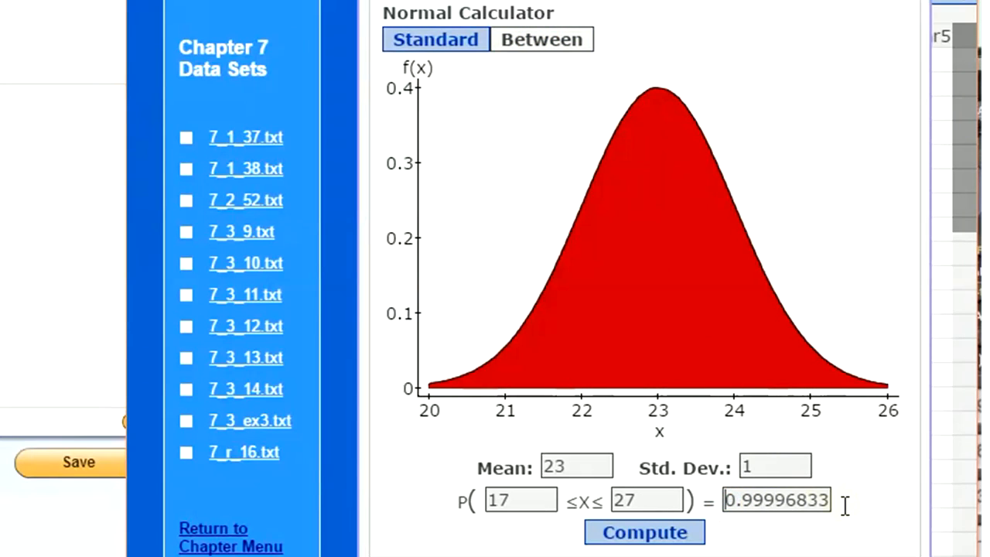
key("shift+End")
type(".9")
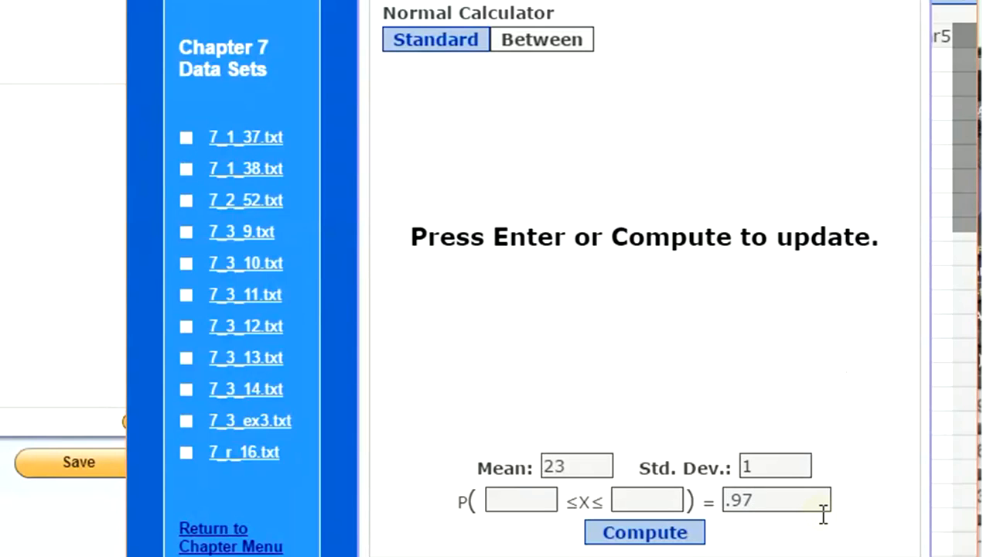
key("Return")
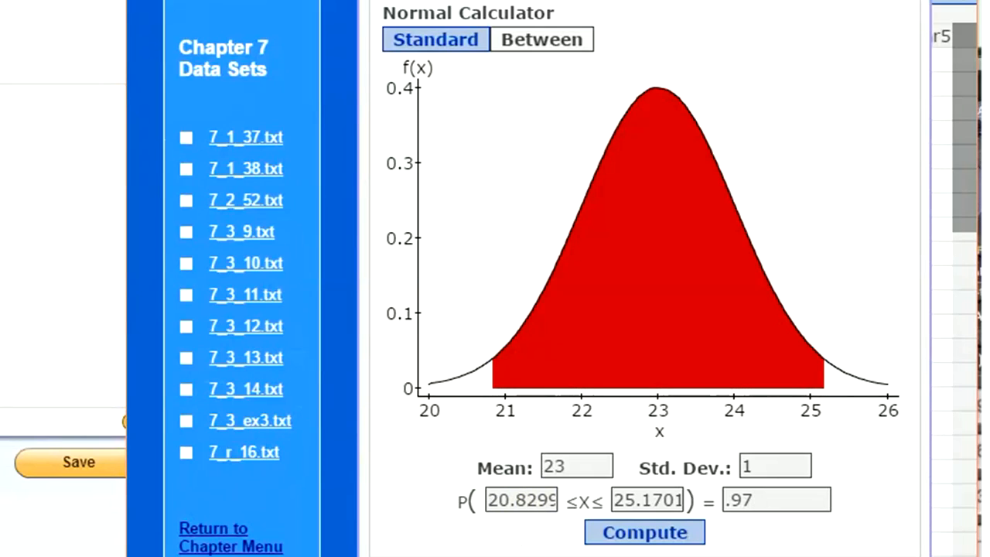
Step: Return to the homework question, submit the part (b) range for the middle 97% of incubation times, and dismiss the feedback
key("alt+Tab")
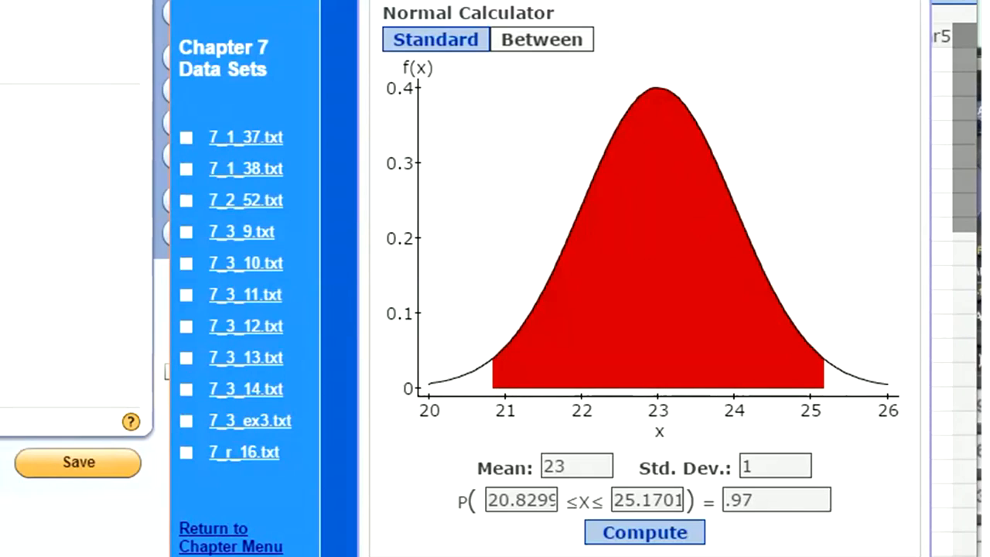
key("Return")
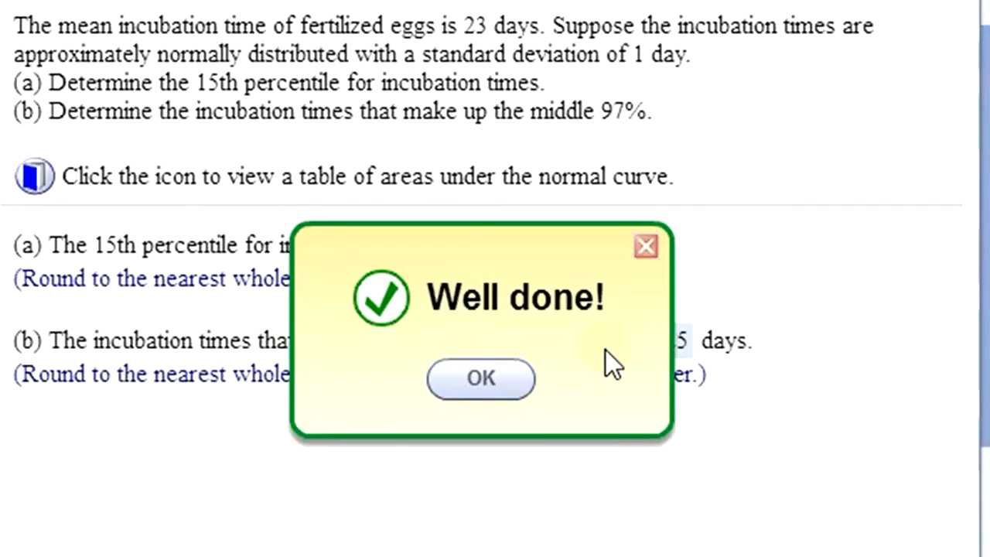
key("Return")
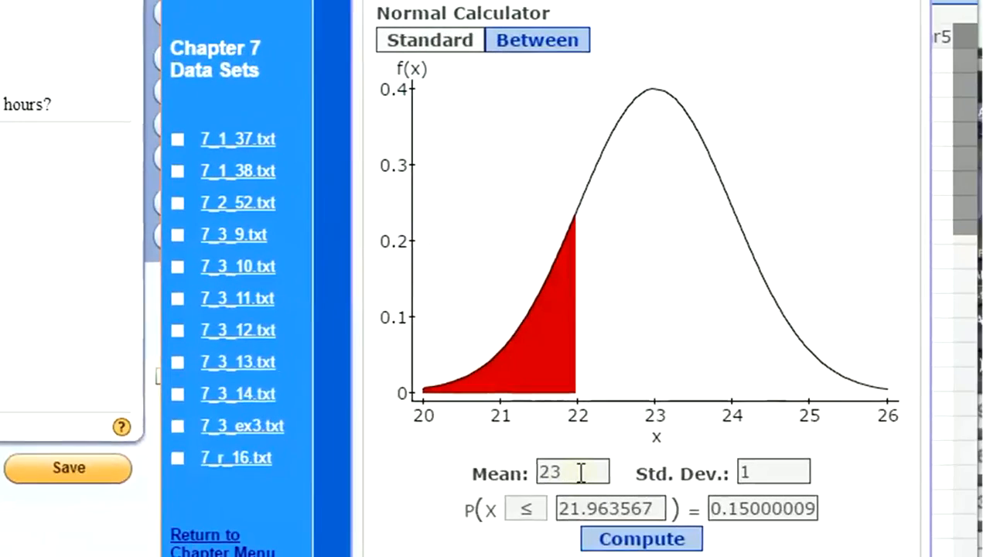
Step: Set the normal calculator's mean to 56 and its standard deviation to 3.3 for the light bulb question
left_click_drag(578, 471, 539, 472)
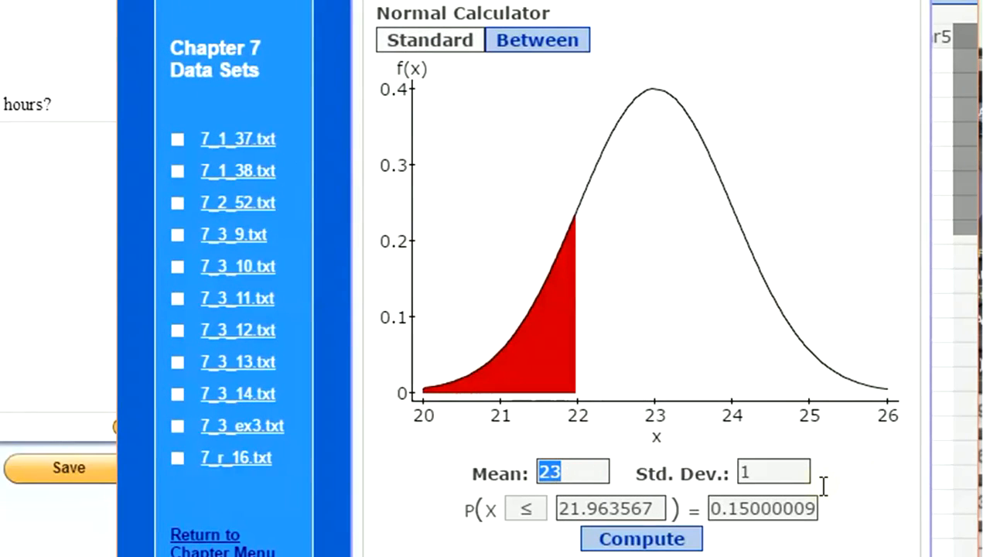
type("635")
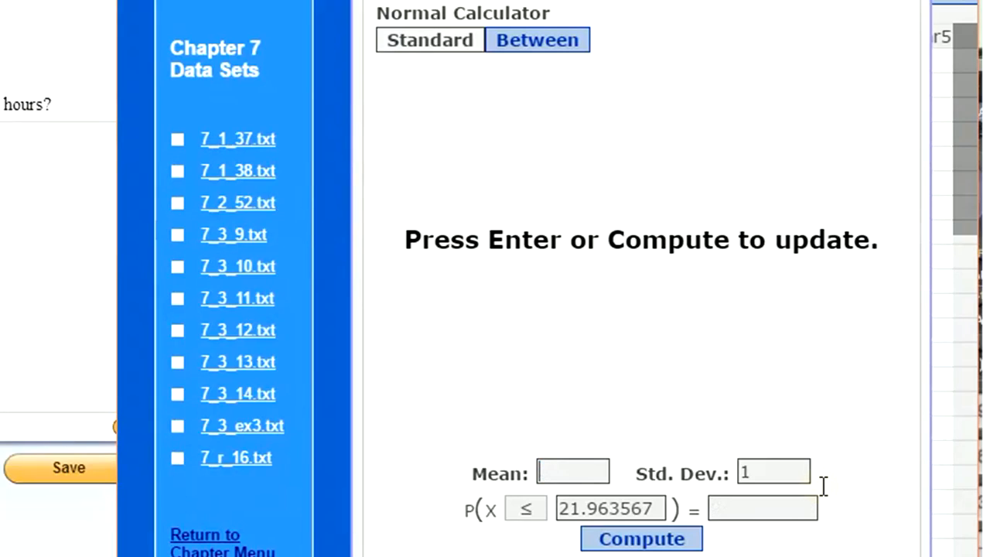
type("6")
key("BackSpace")
type("5")
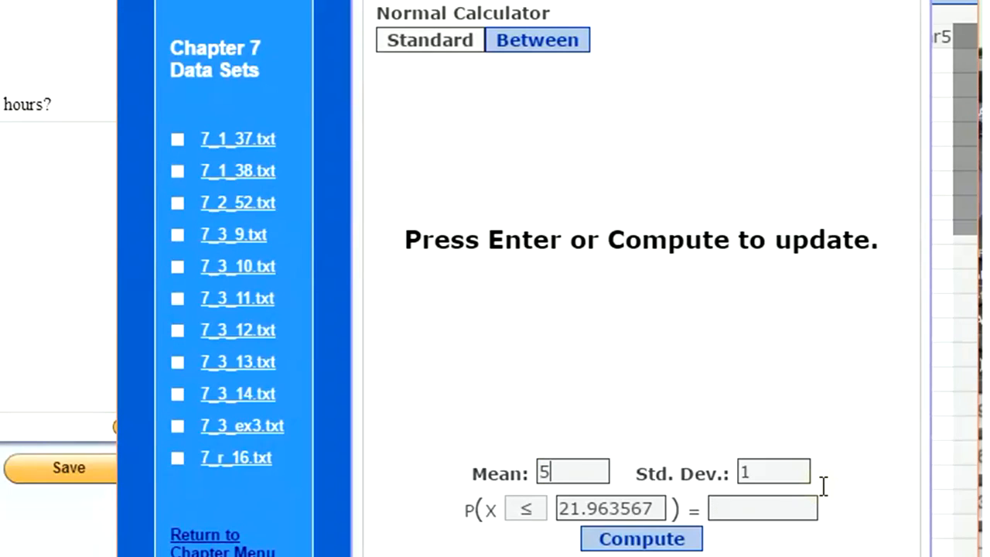
type("6")
left_click(747, 472)
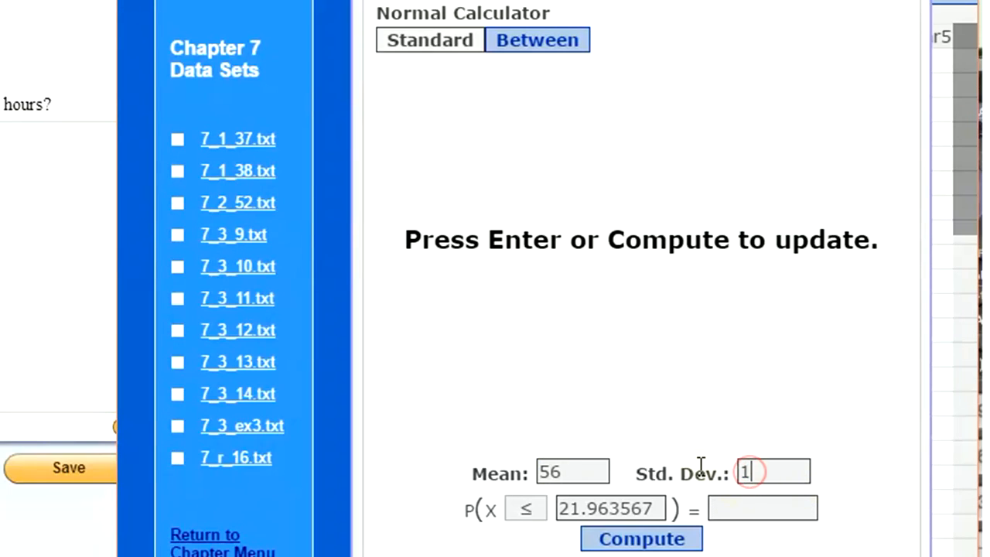
type("3.3")
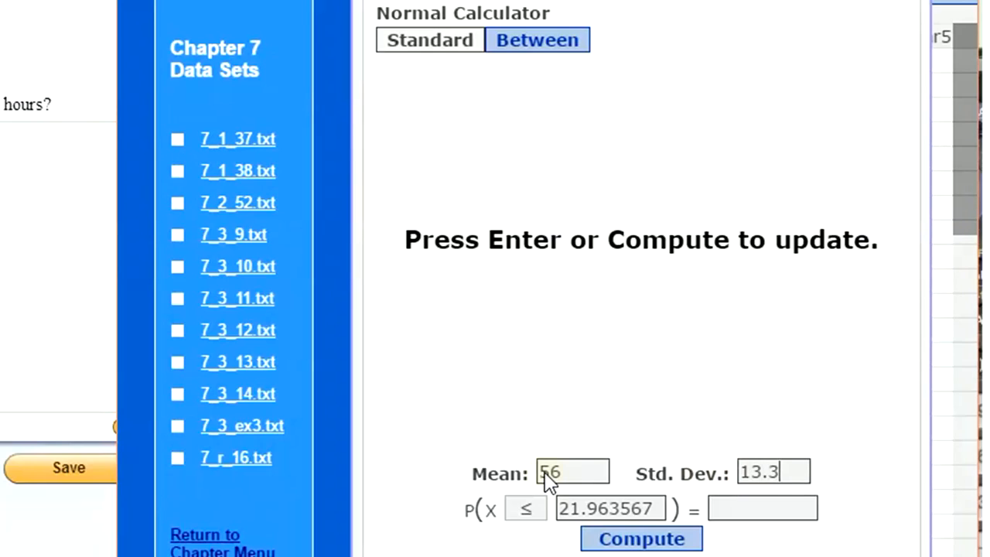
key("Left")
key("BackSpace")
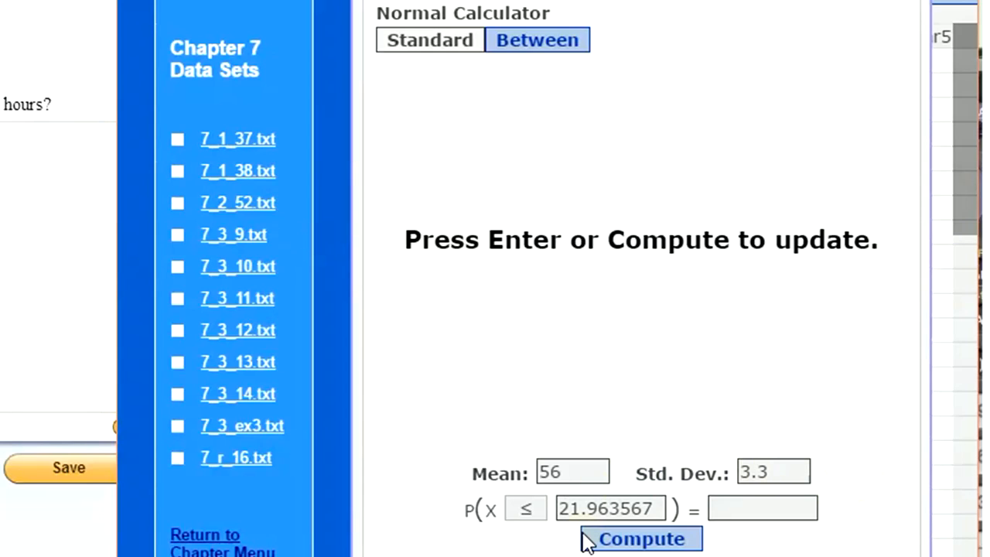
Step: Compute the probability that X is greater than or equal to 60 in the normal calculator
left_click(535, 508)
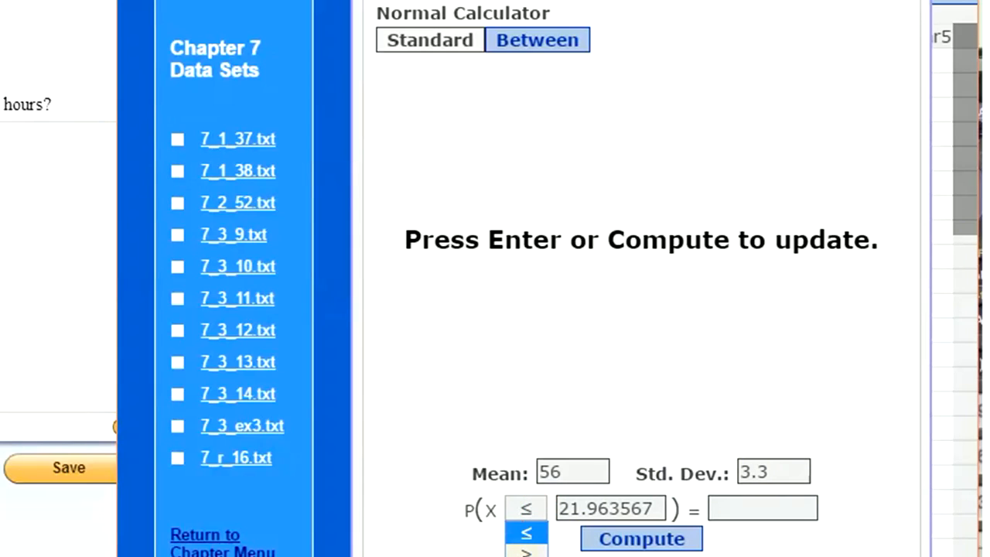
left_click(525, 551)
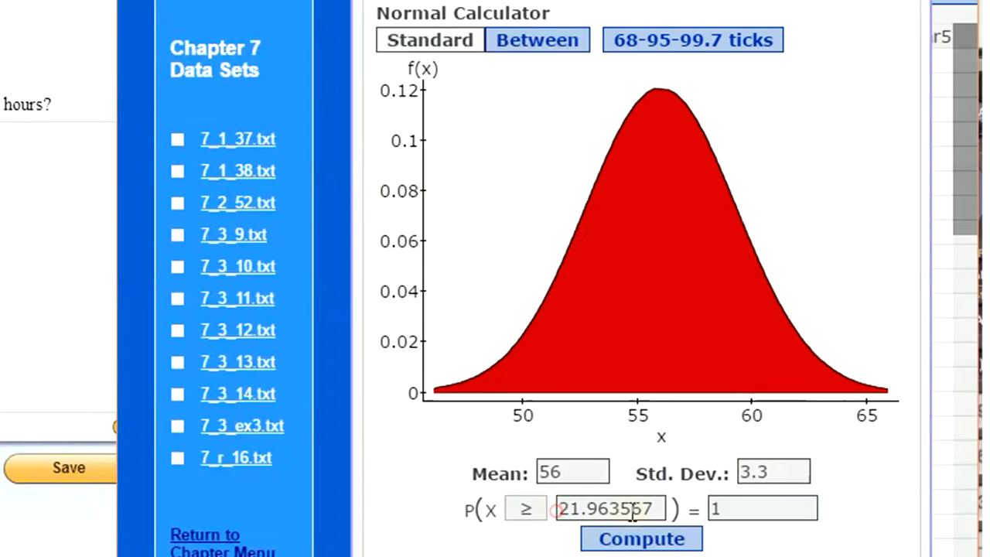
left_click_drag(550, 508, 664, 512)
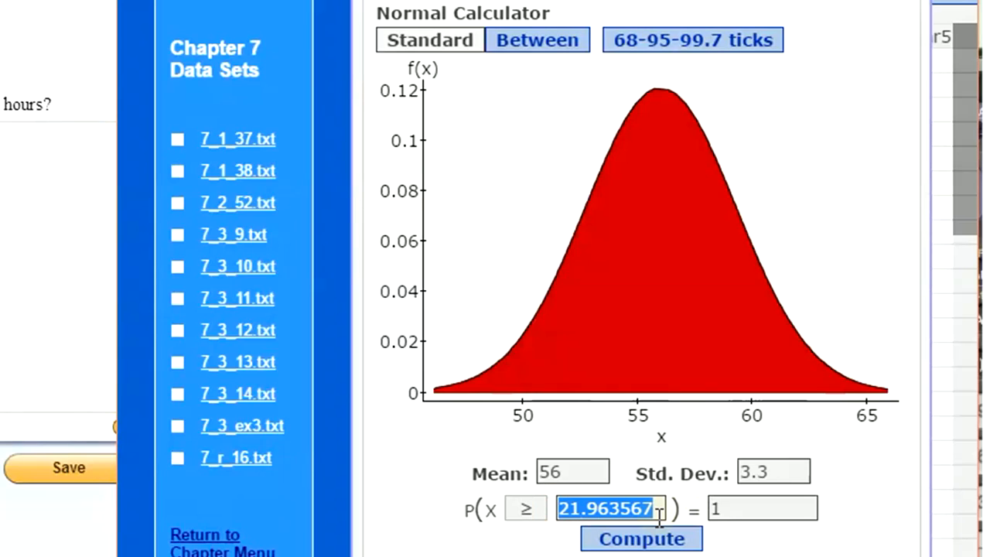
type("60")
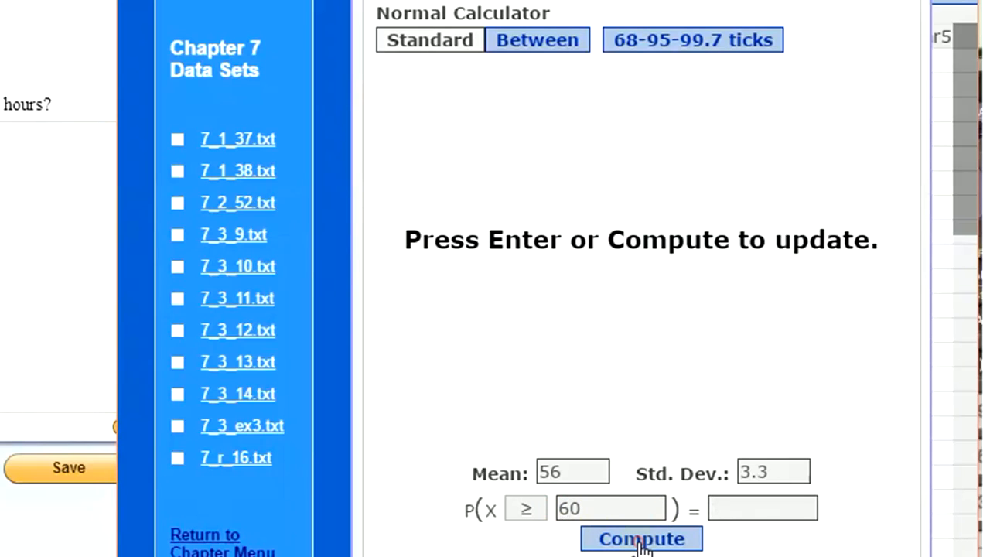
left_click(642, 542)
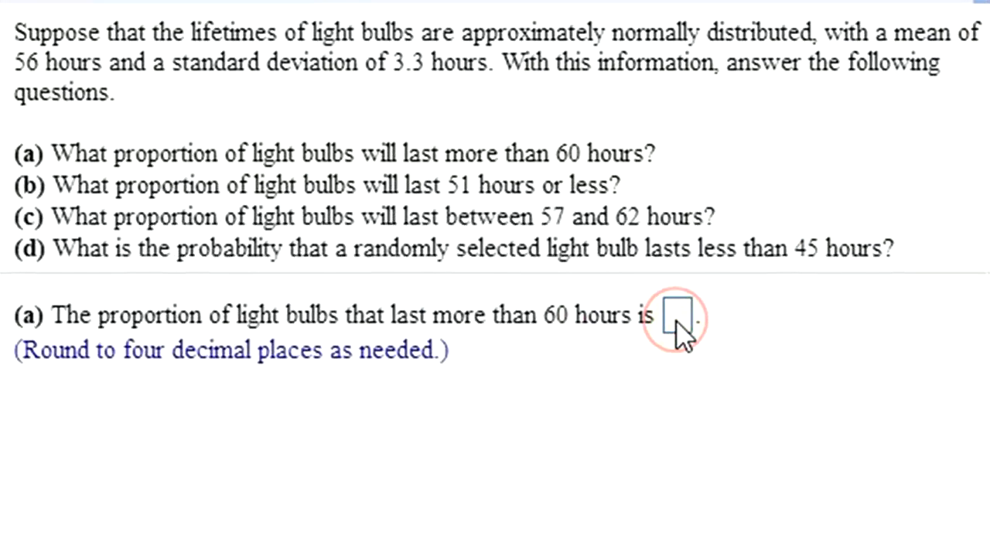
Step: Answer part (a) of the light bulb question with .1127, submit it for checking, and dismiss the feedback
left_click(676, 322)
type(".1")
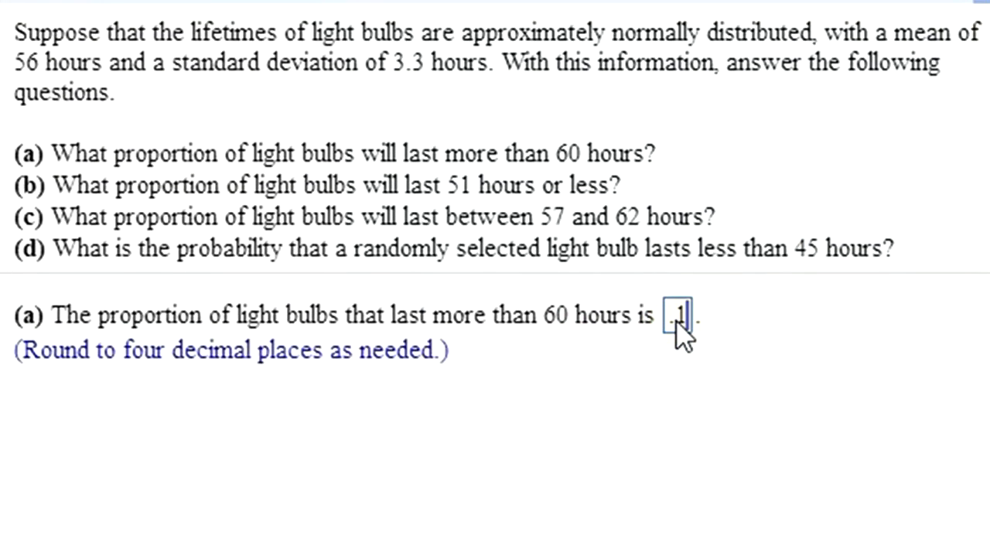
type("127")
key("Return")
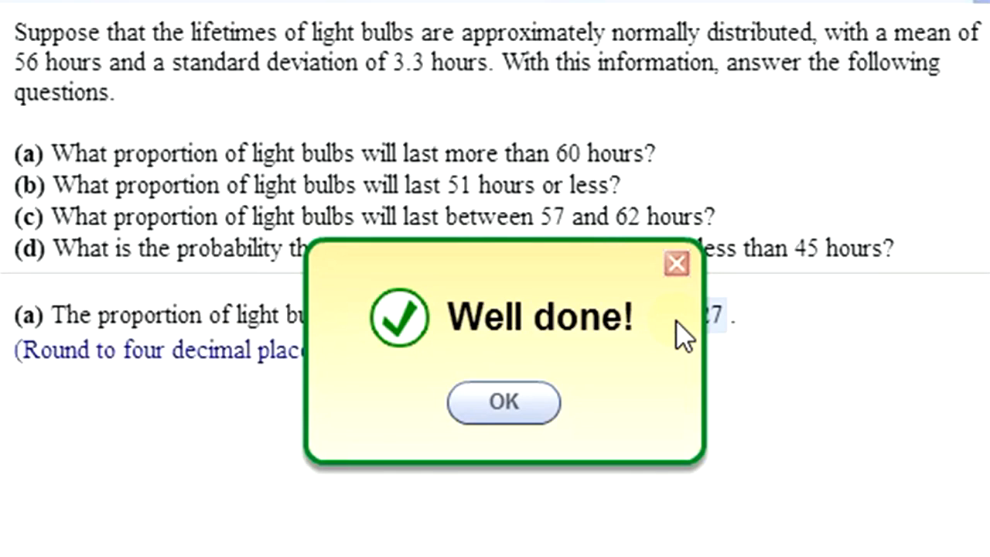
key("Return")
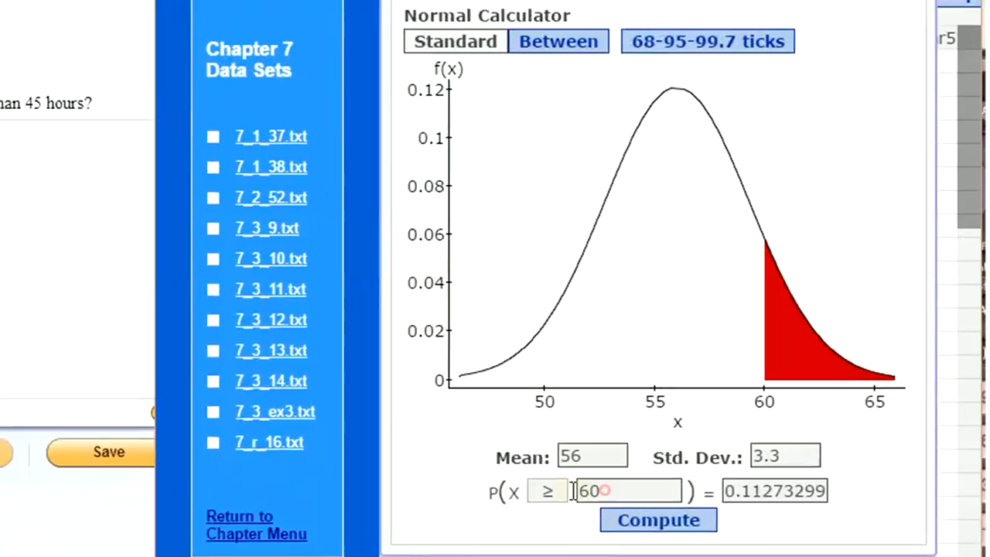
Step: Compute the probability that X is less than or equal to 51 in the normal calculator
double_click(579, 490)
type("51")
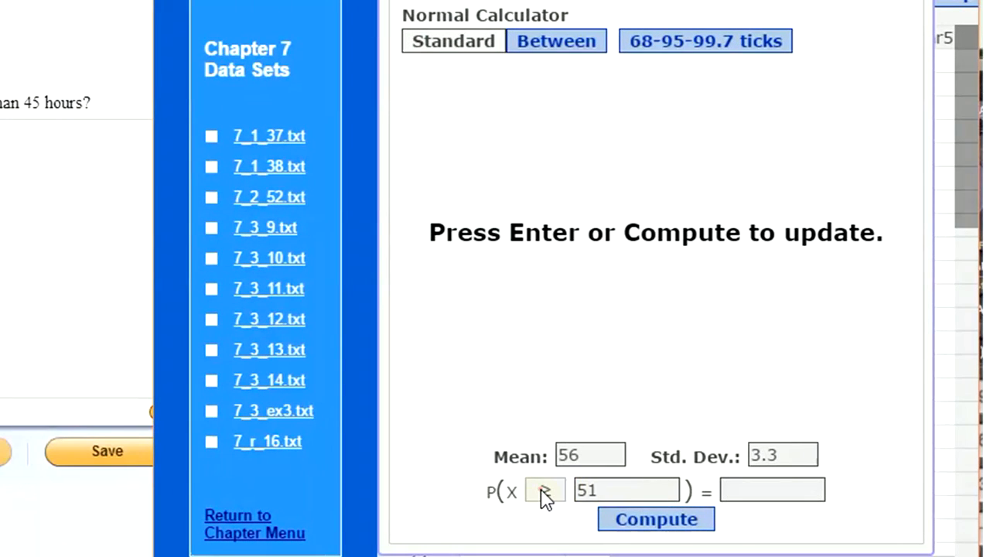
left_click(545, 494)
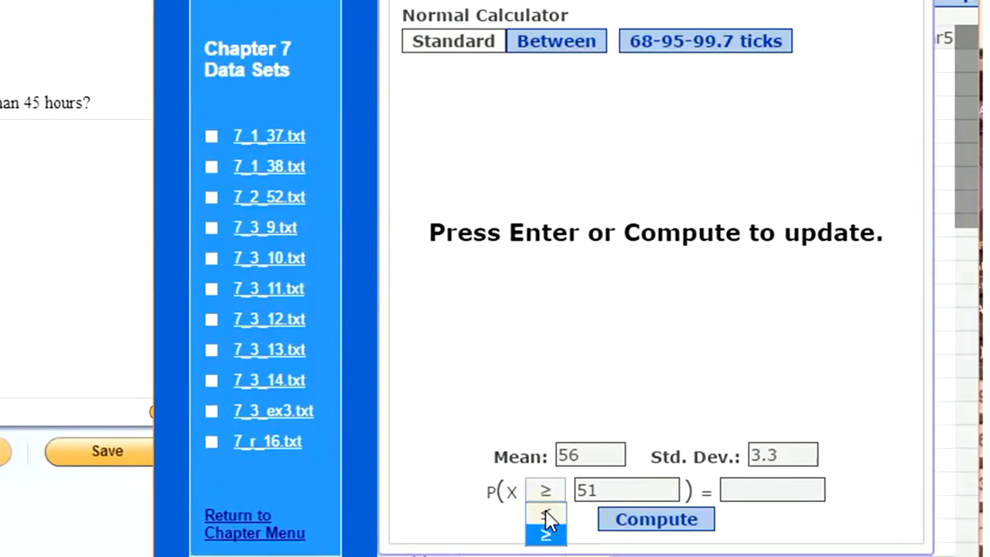
left_click(546, 512)
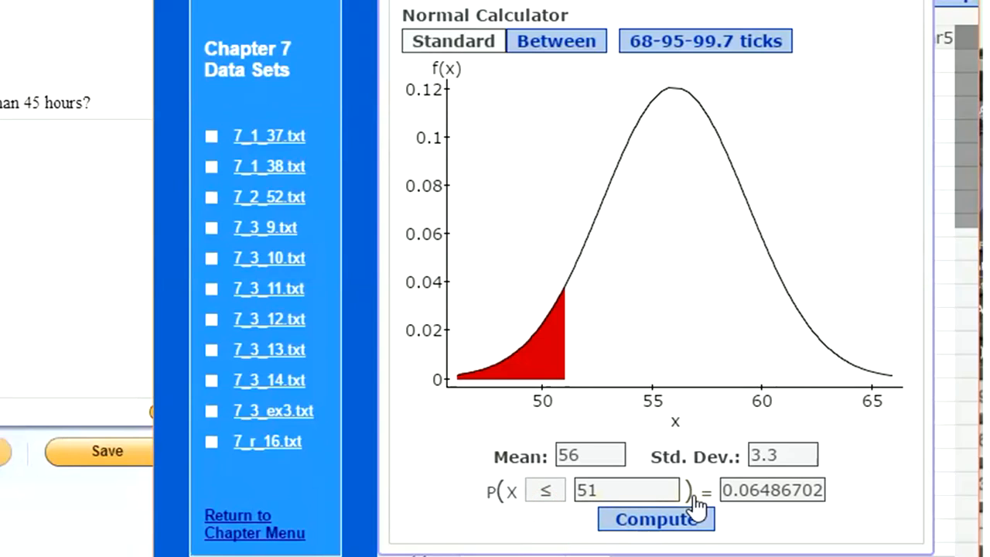
left_click(697, 521)
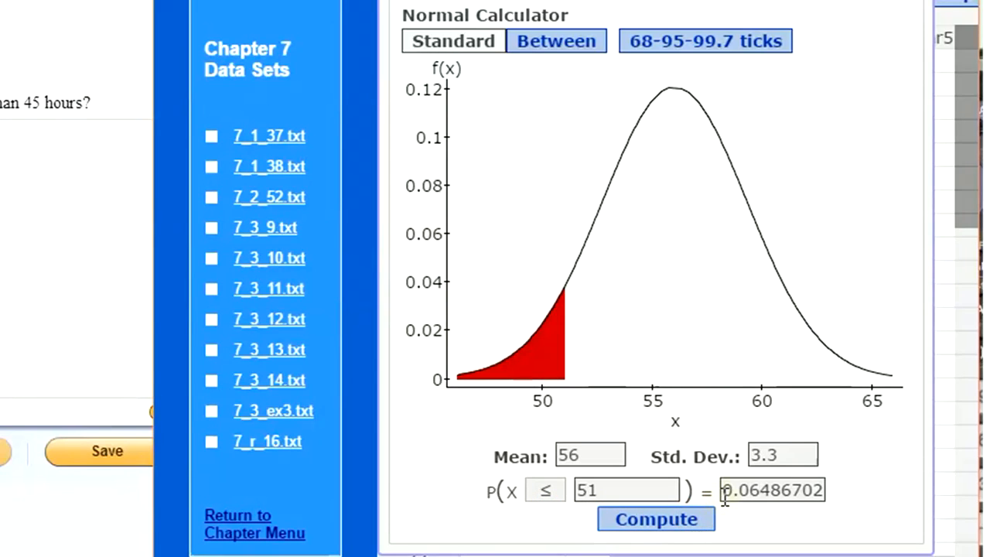
left_click_drag(724, 490, 872, 492)
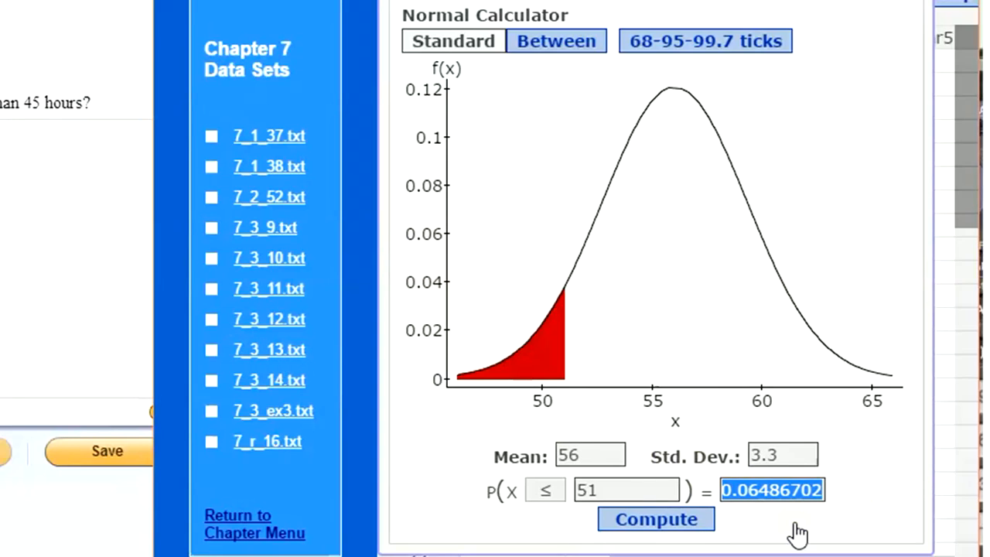
left_click(766, 502)
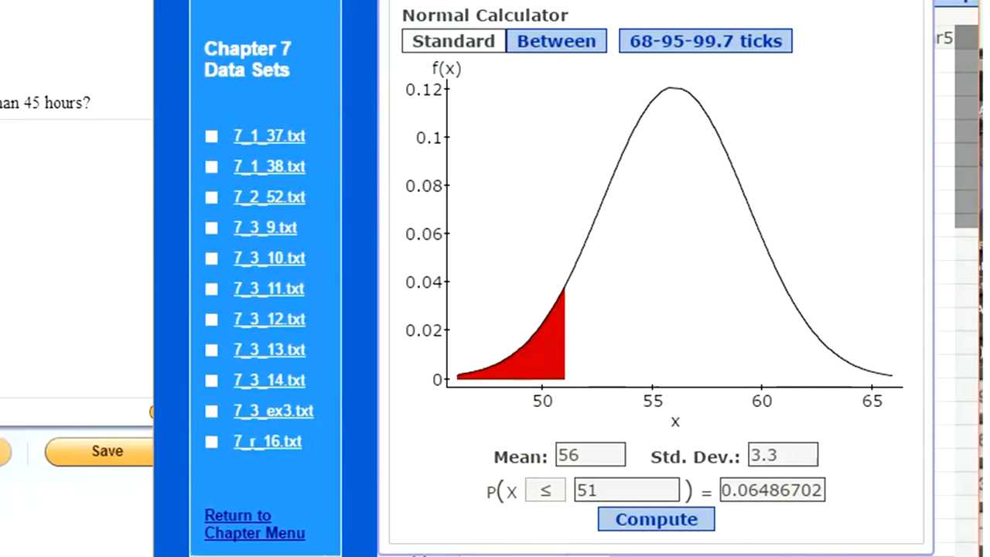
Step: Answer part (b) of the light bulb question with .0649 and submit it for checking
left_click(11, 243)
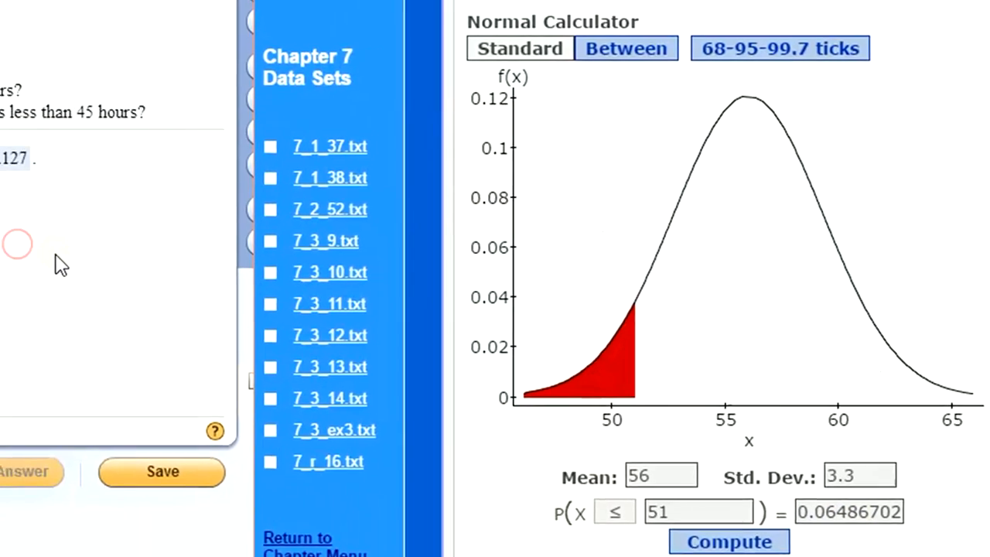
type(".06")
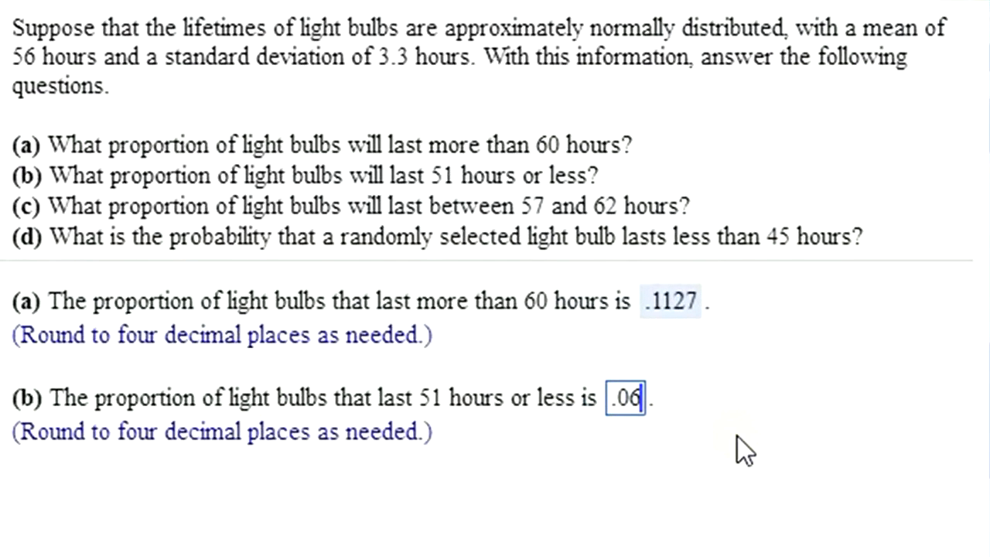
type("4")
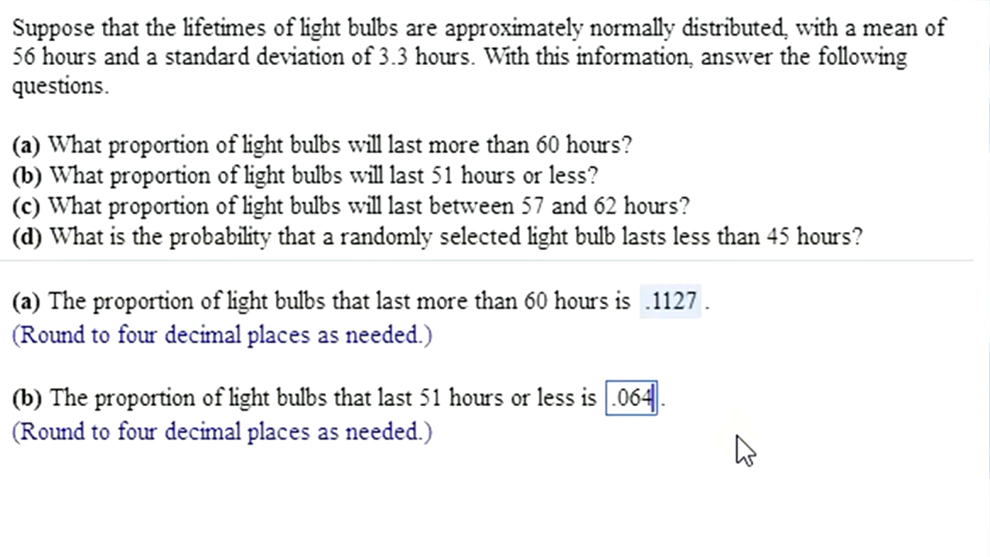
type("9")
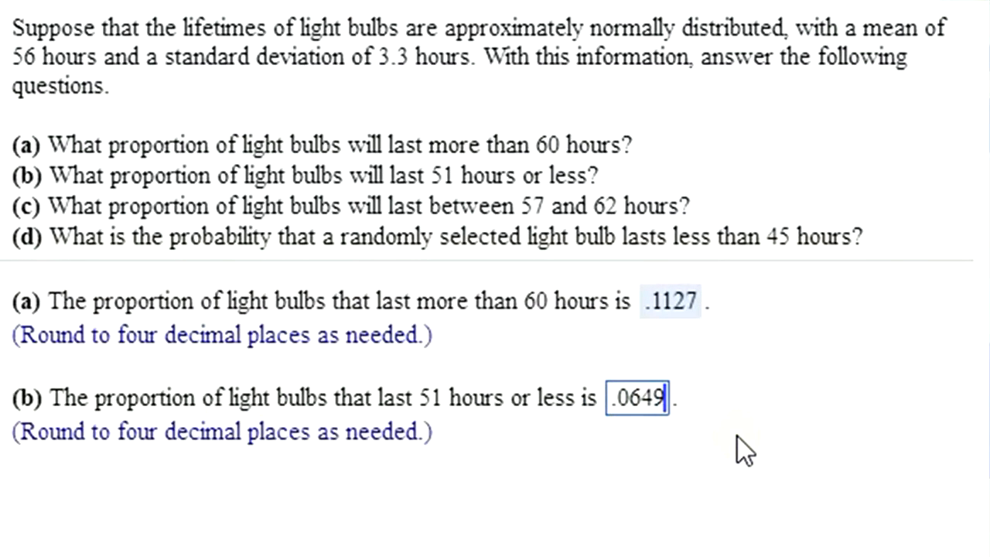
key("Return")
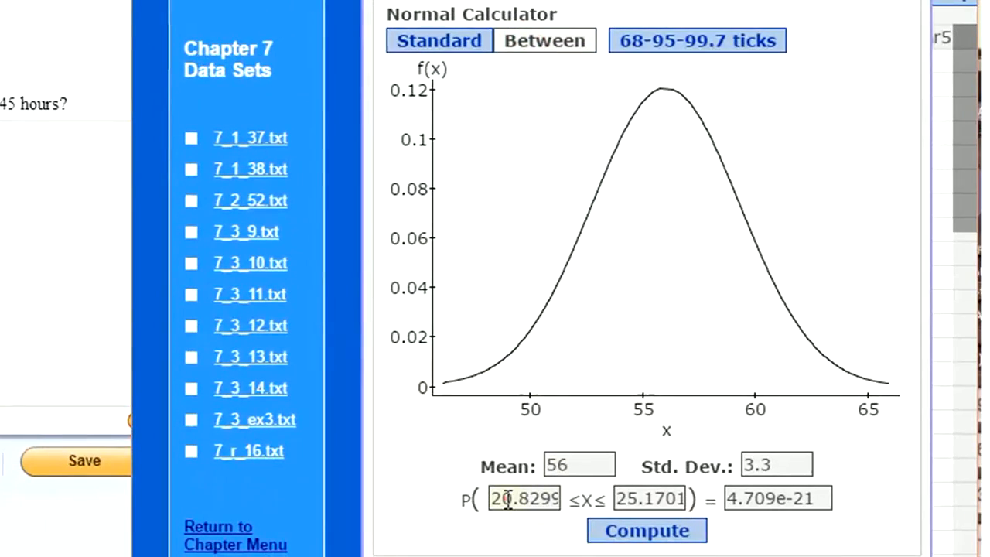
Step: Compute the probability that X lies between 57 and 62 in the normal calculator
left_click_drag(490, 500, 656, 499)
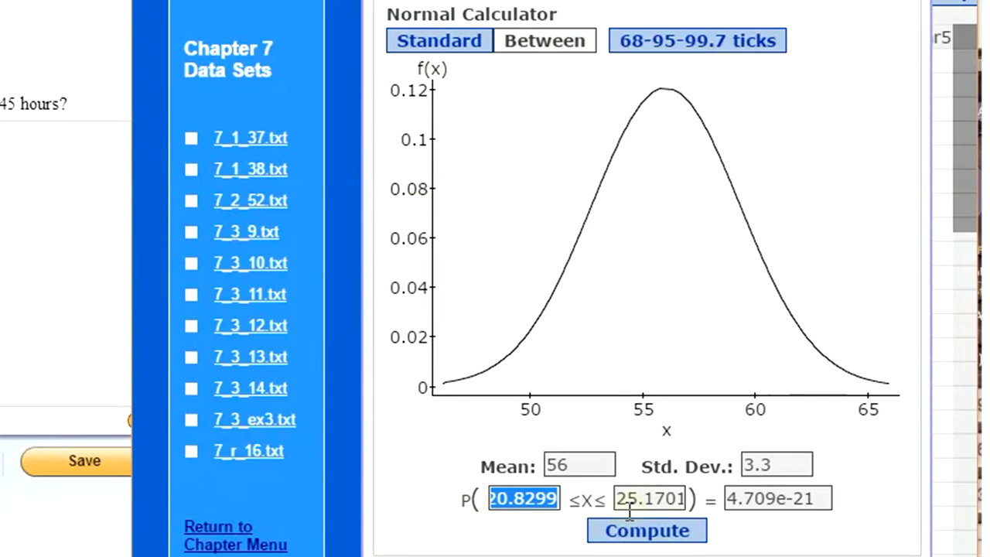
type("57")
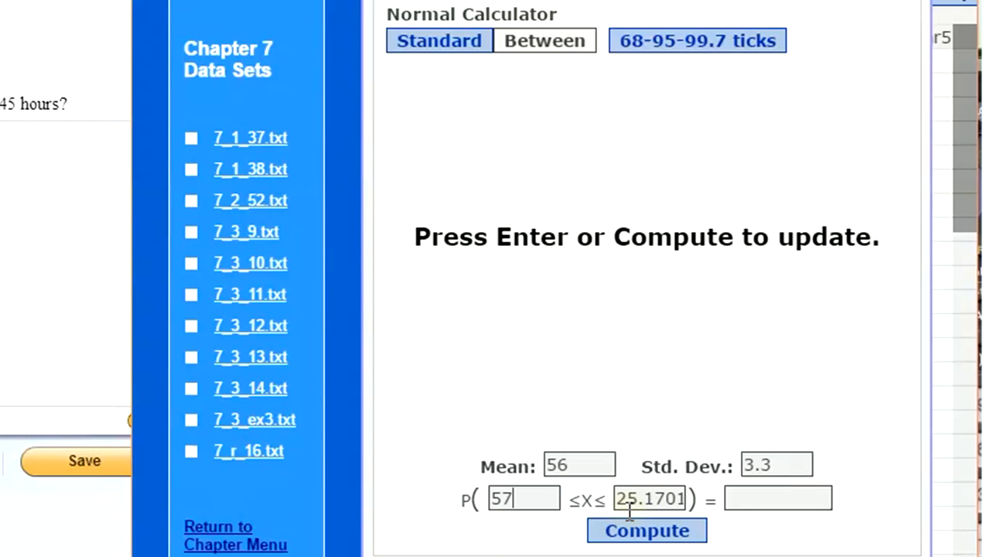
key("Tab")
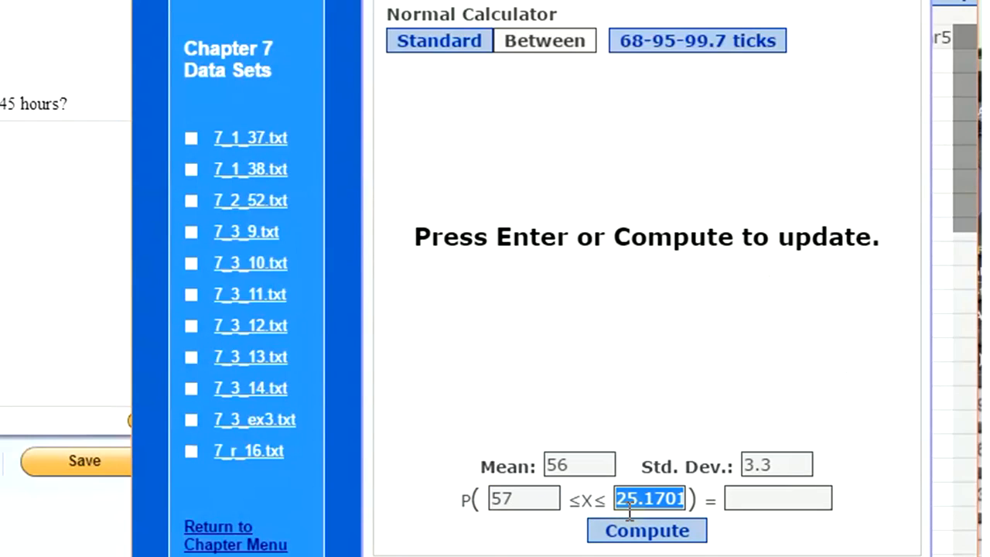
type("62")
left_click(656, 534)
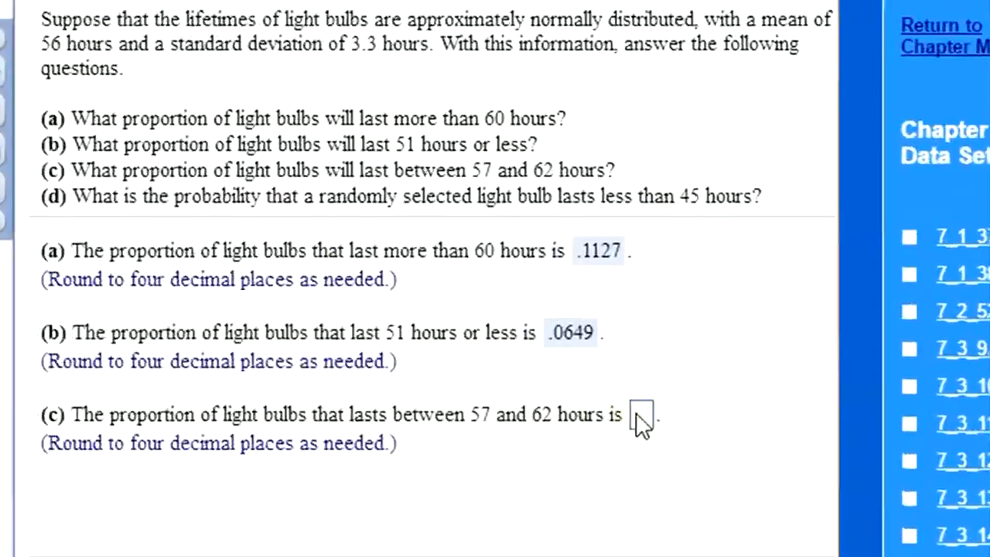
Step: Answer part (c) of the light bulb question with .3464 and submit it for checking
left_click(661, 418)
type(".")
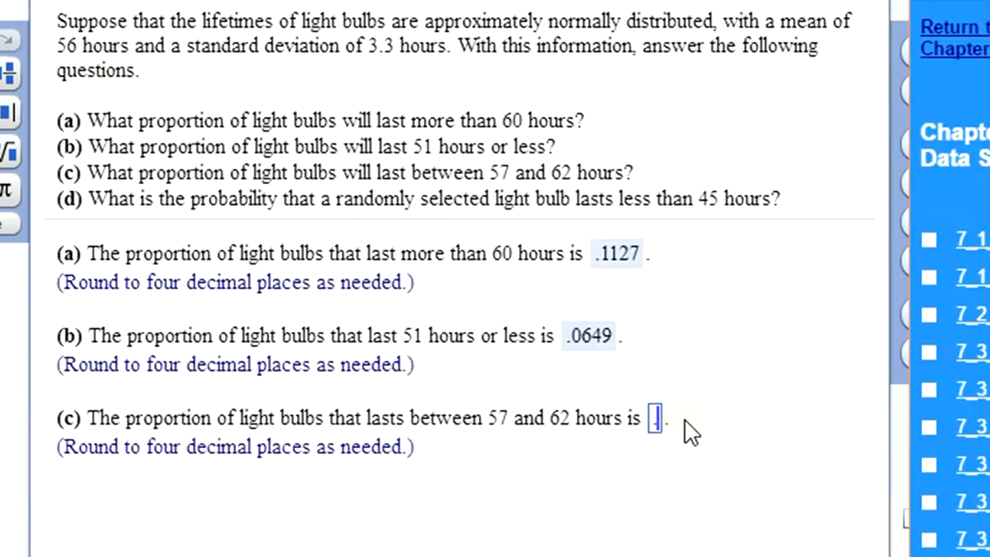
type("3464")
key("Return")
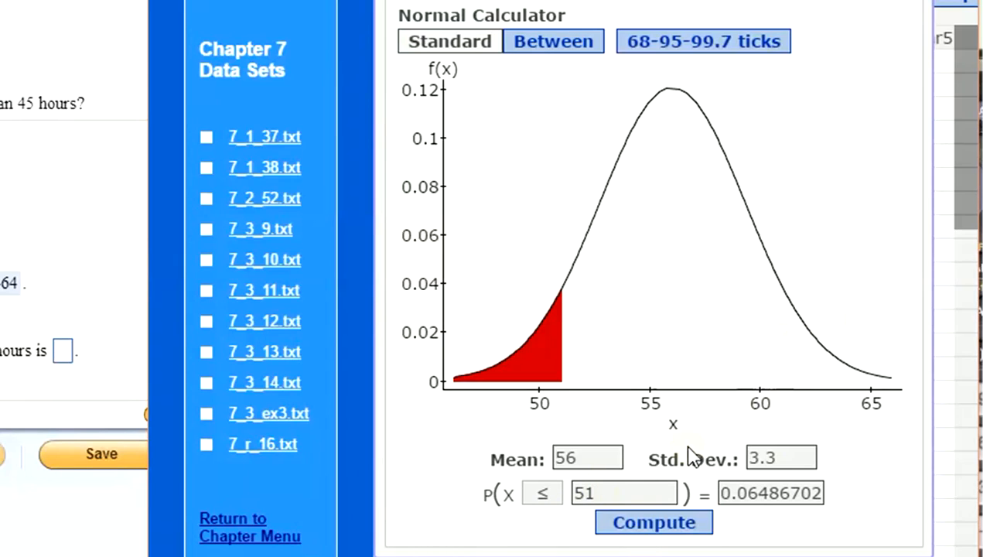
Step: Compute the probability that X is less than or equal to 45 in the normal calculator
left_click(613, 494)
double_click(613, 494)
type("4")
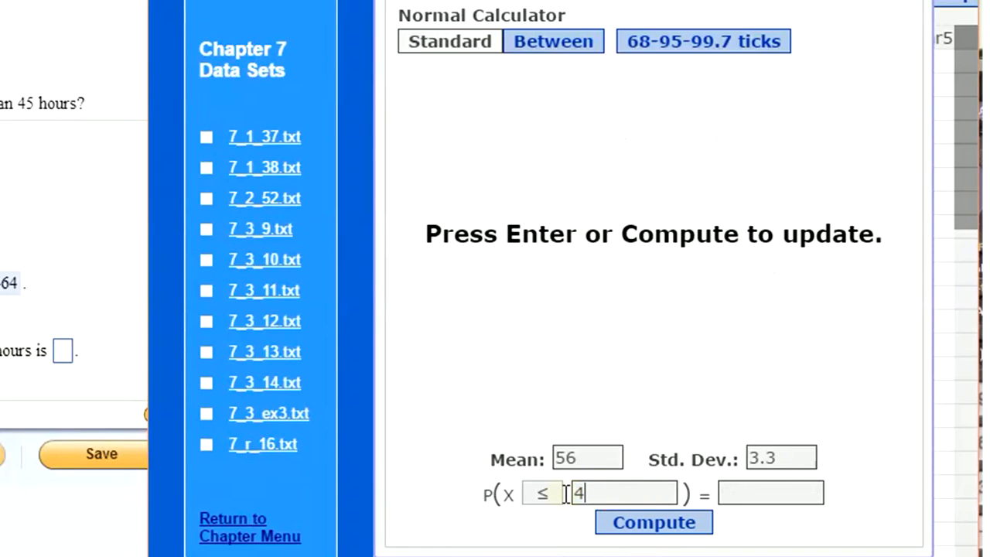
type("5")
left_click(640, 525)
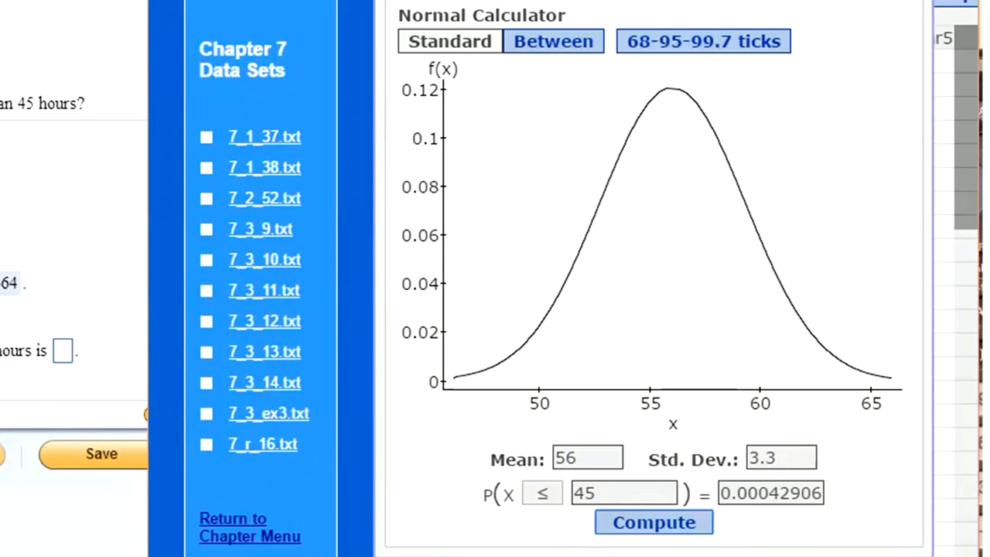
Step: Answer part (d) of the light bulb question with .0004 and submit it for checking
left_click(63, 361)
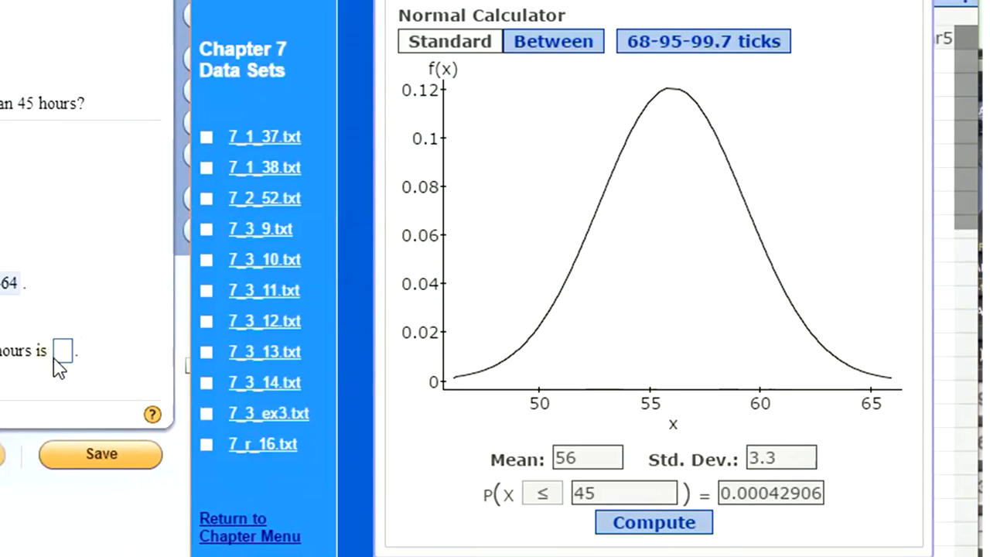
type(".0004")
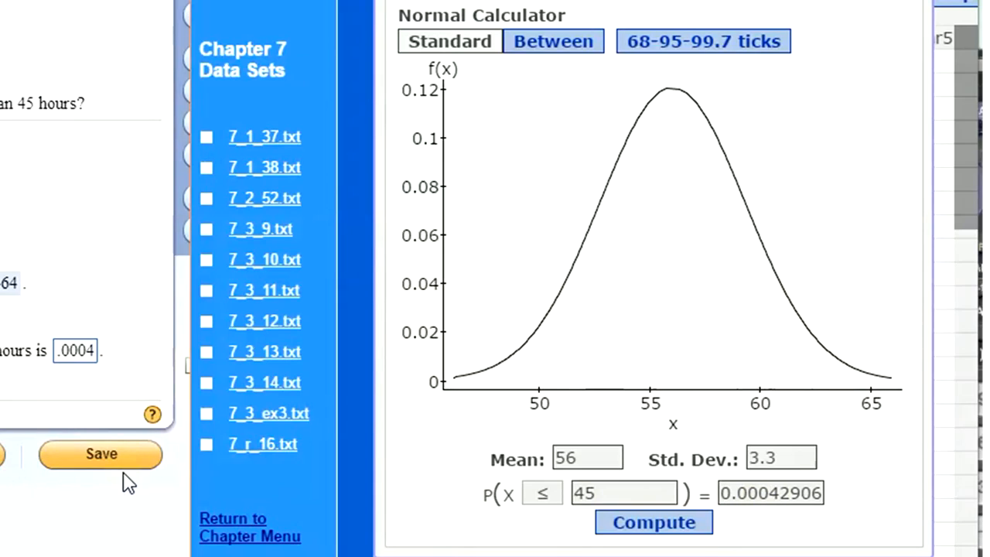
left_click(32, 469)
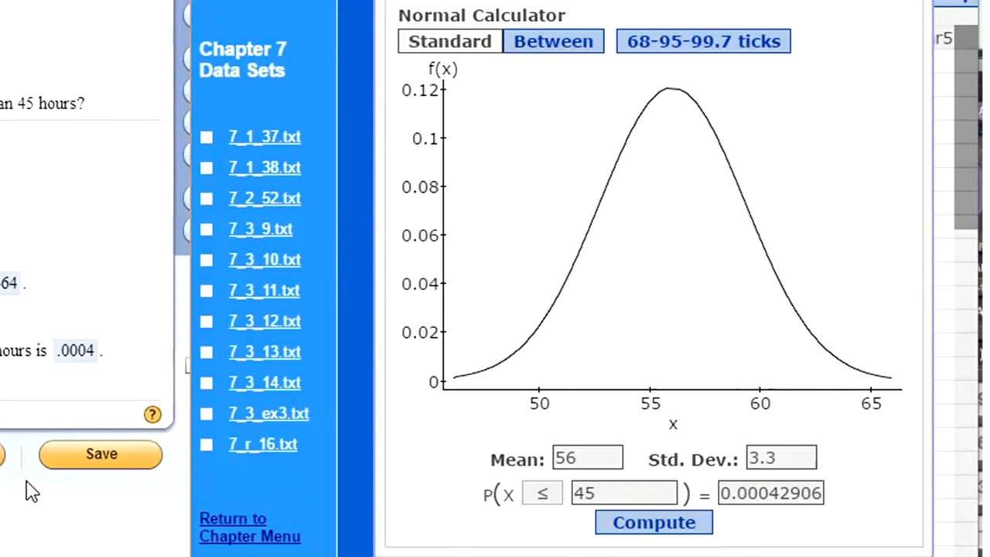
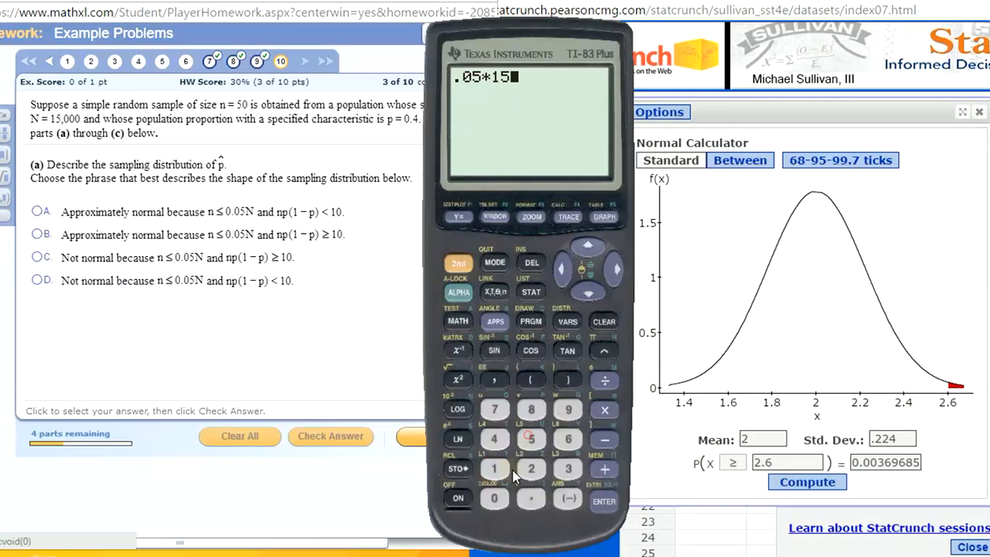
Step: Complete and evaluate the product .05*15000 on the TI-83 Plus calculator for the sample size condition
left_click(494, 499)
left_click(495, 499)
left_click(494, 499)
left_click(602, 502)
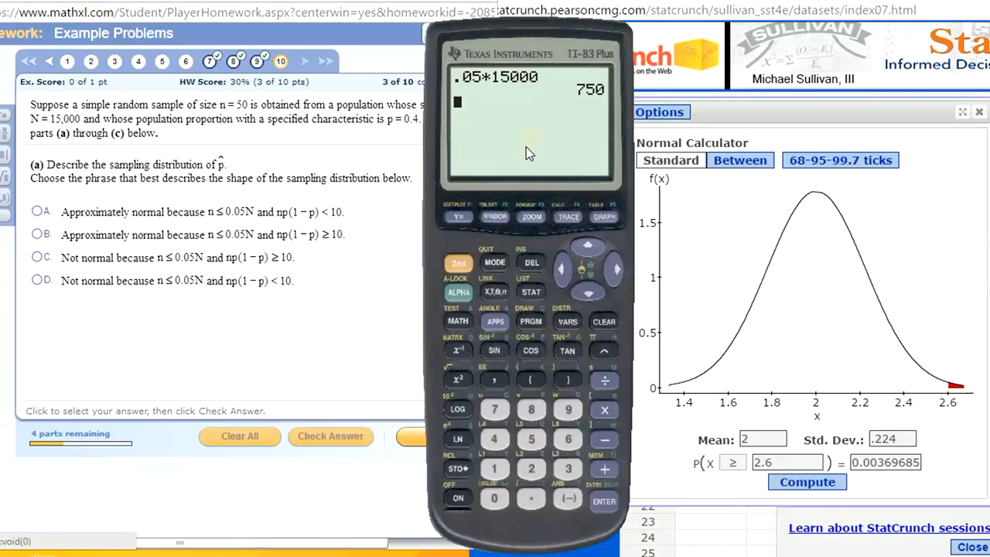
Step: Move the TI-83 Plus calculator aside so that it no longer covers the sampling distribution question
left_click_drag(531, 30, 523, 48)
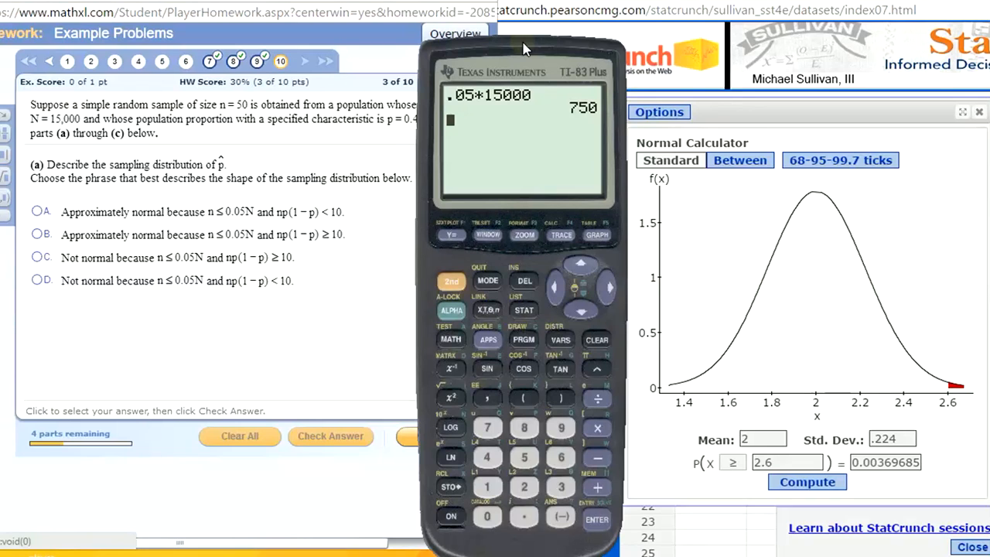
mouse_move(523, 49)
left_mouse_down()
mouse_move(520, 61)
mouse_move(518, 39)
left_mouse_up()
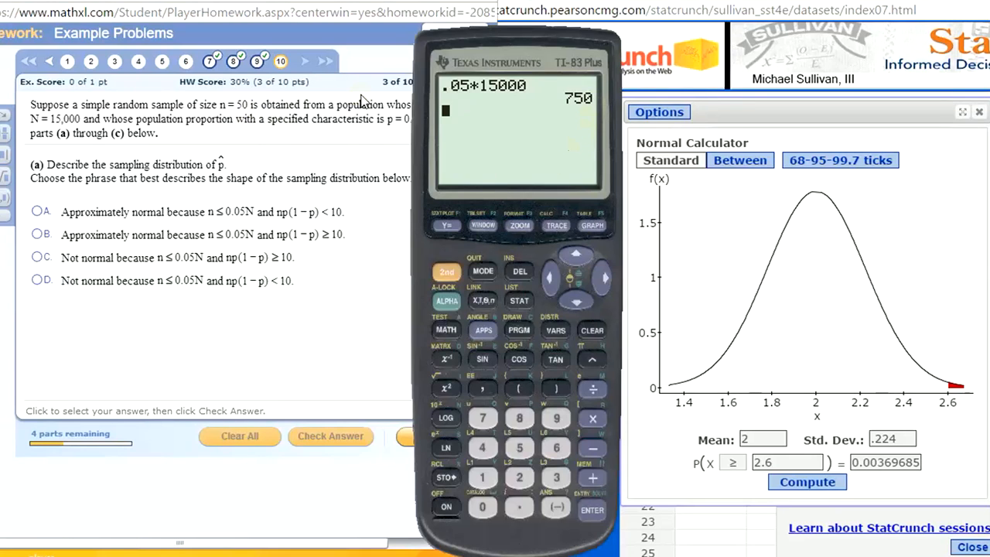
left_click_drag(503, 39, 571, 36)
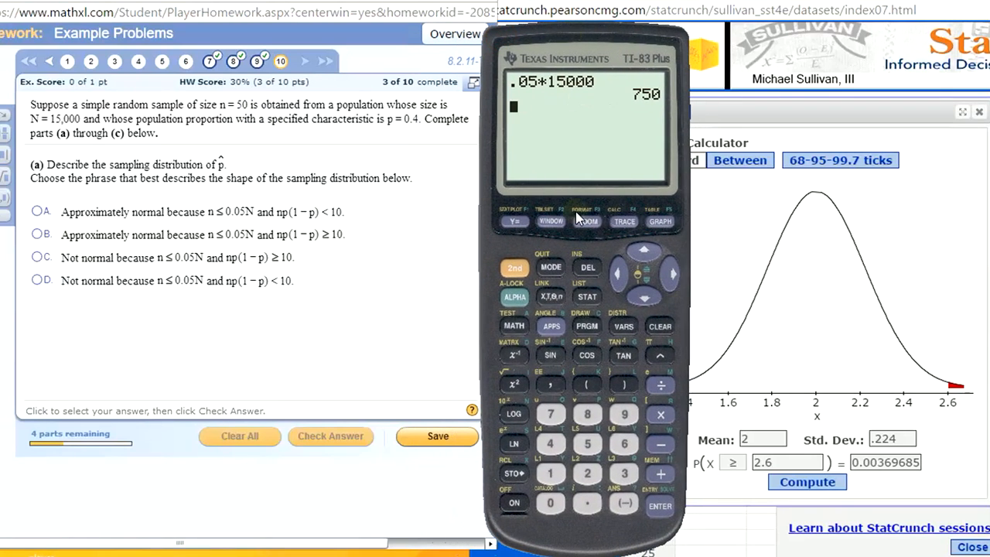
Step: Clear the TI-83 Plus screen and evaluate 50*.4(1-.4) for the np(1-p) condition
left_click(661, 329)
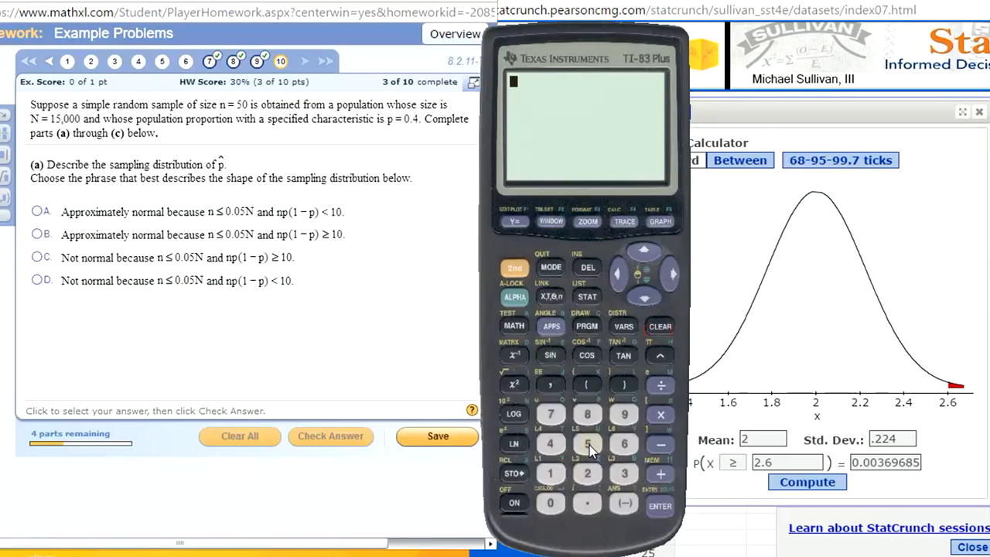
left_click(551, 503)
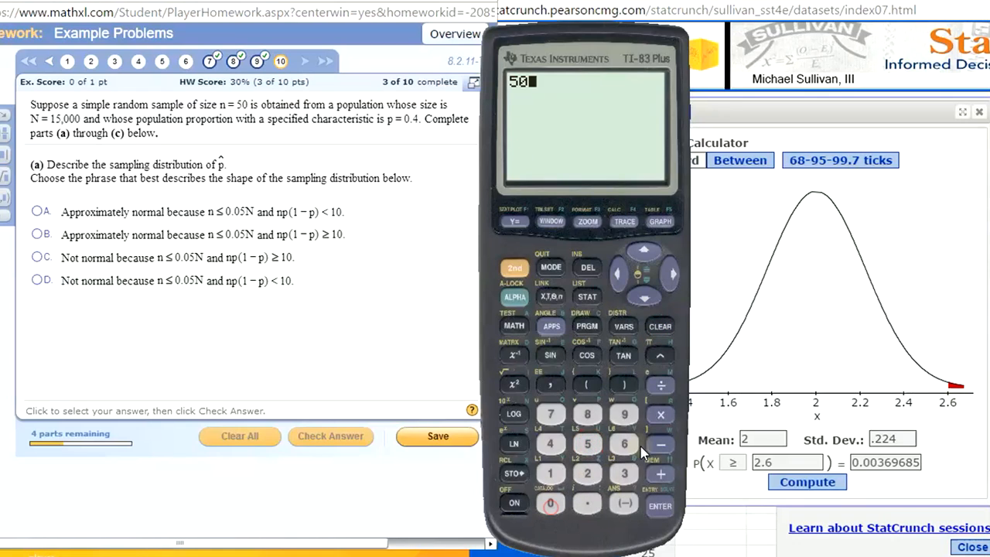
key("asterisk")
left_click(592, 503)
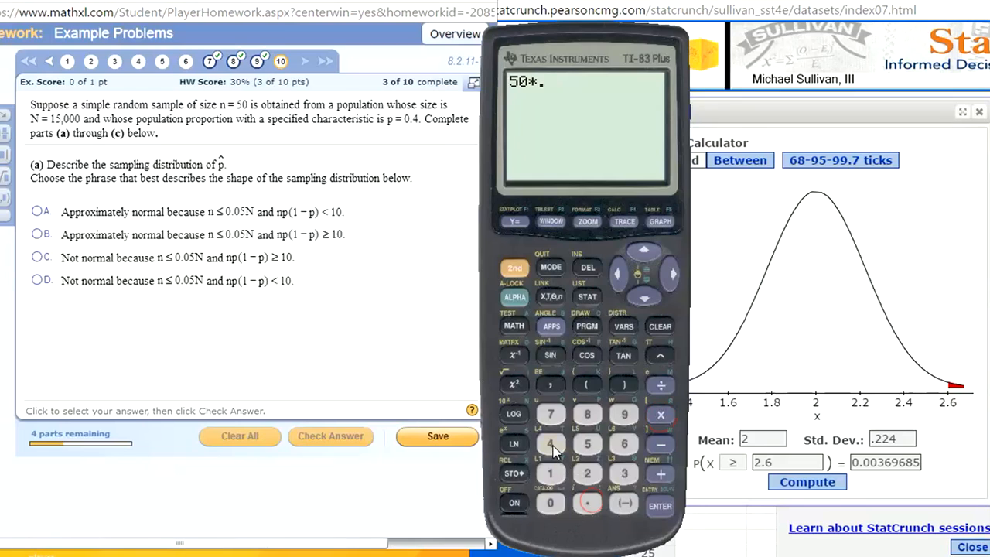
left_click(552, 444)
left_click(587, 385)
left_click(551, 474)
left_click(661, 445)
left_click(587, 503)
left_click(550, 444)
left_click(624, 384)
key("Return")
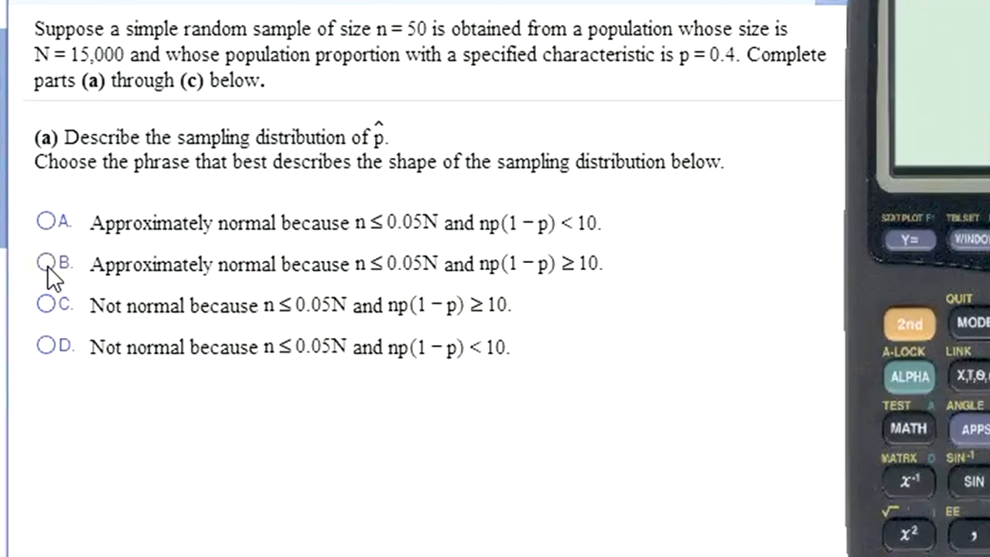
Step: Choose option B, approximately normal with np(1-p) ≥ 10, for part (a), submit it and dismiss the feedback
left_click(47, 264)
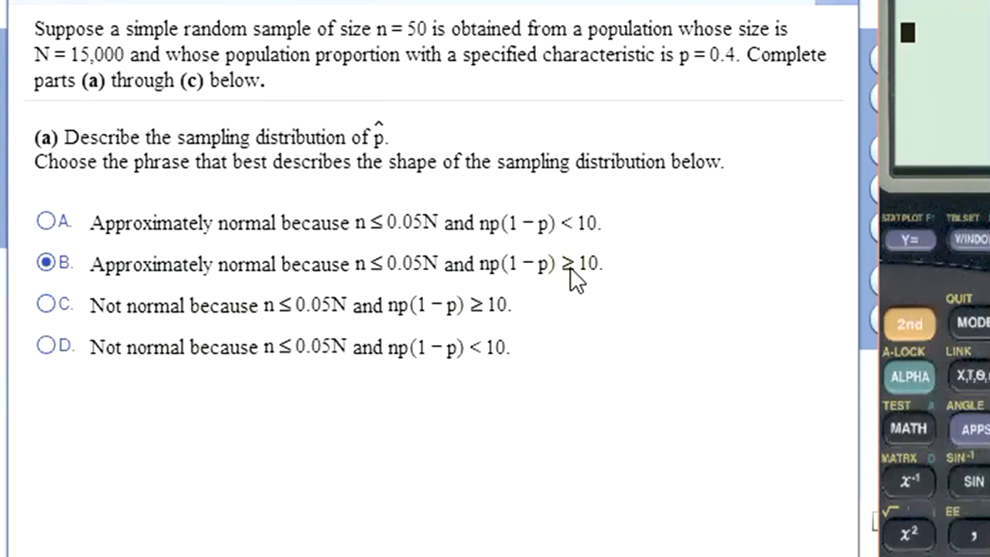
key("Return")
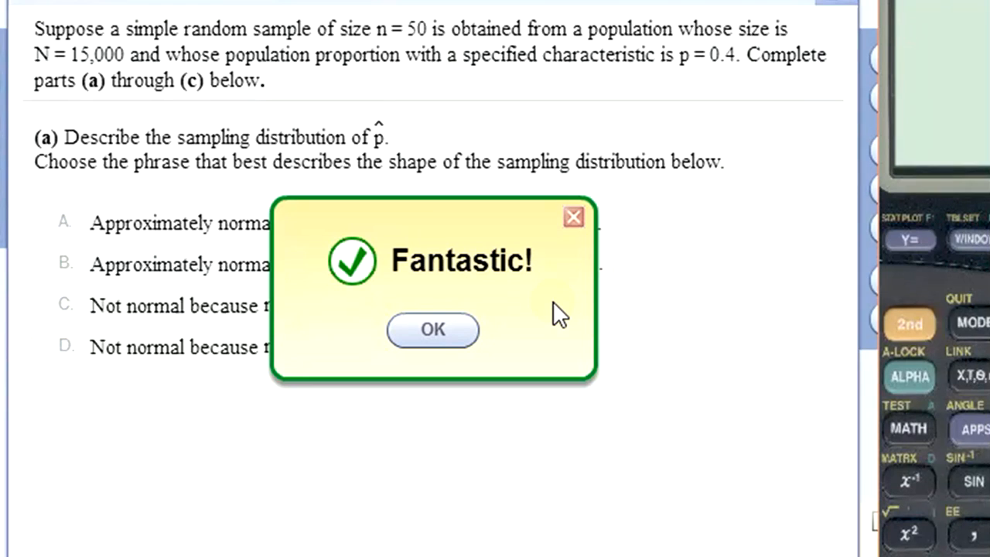
key("Return")
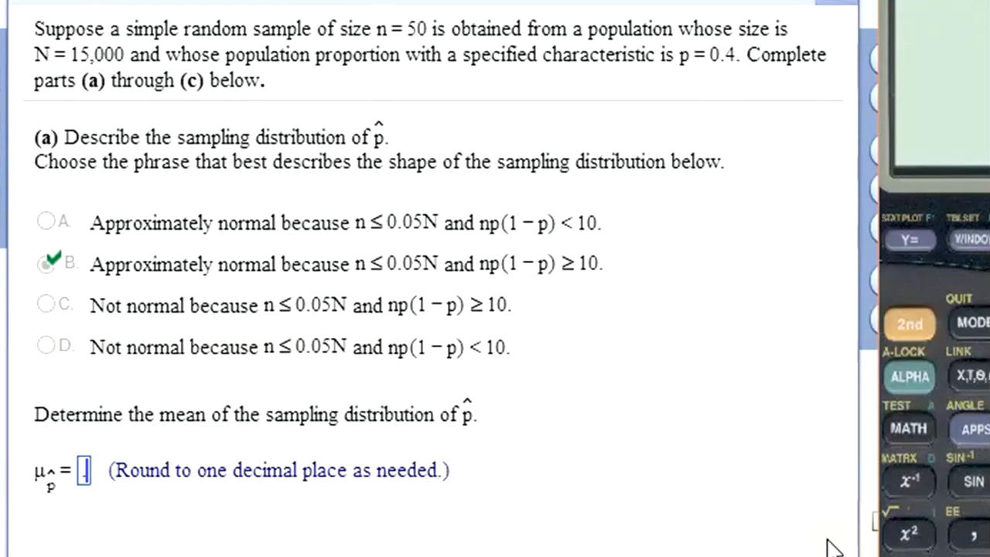
Step: Answer the mean of the sampling distribution of p-hat with .4, submit it and dismiss the feedback
type(".4")
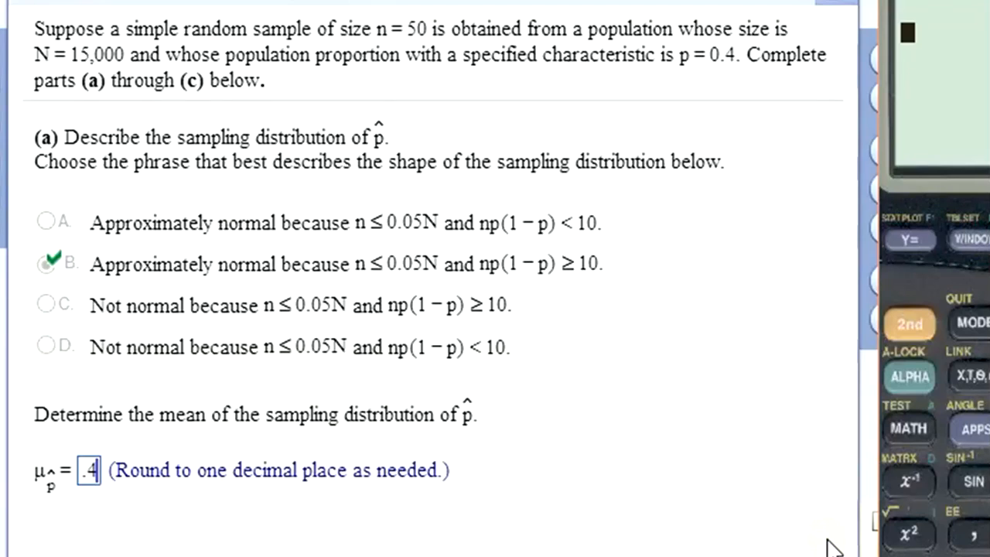
key("Return")
key("Return")
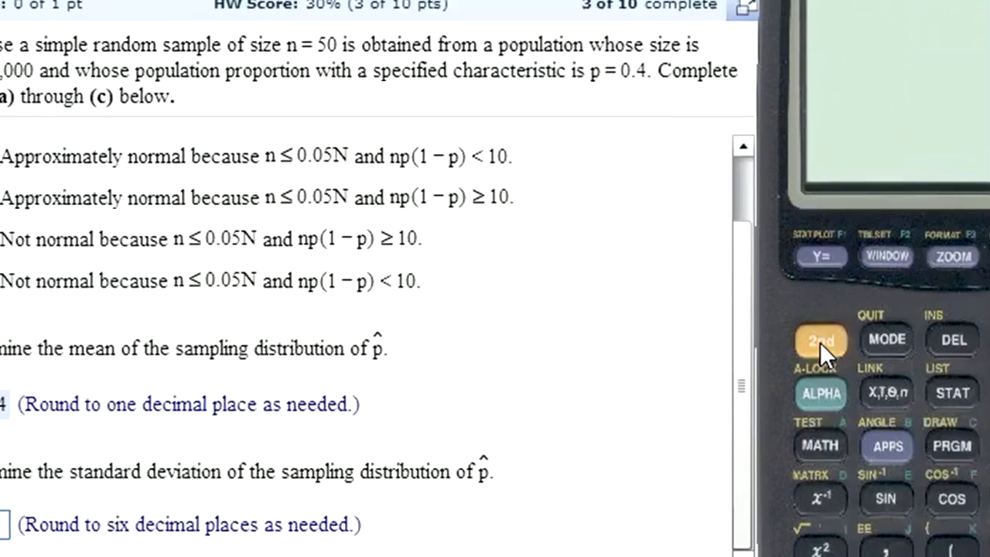
Step: Evaluate √(.4*(1-.4)/50) on the TI-83 Plus for the standard deviation of the sampling distribution of p-hat
left_click(908, 324)
left_click(909, 534)
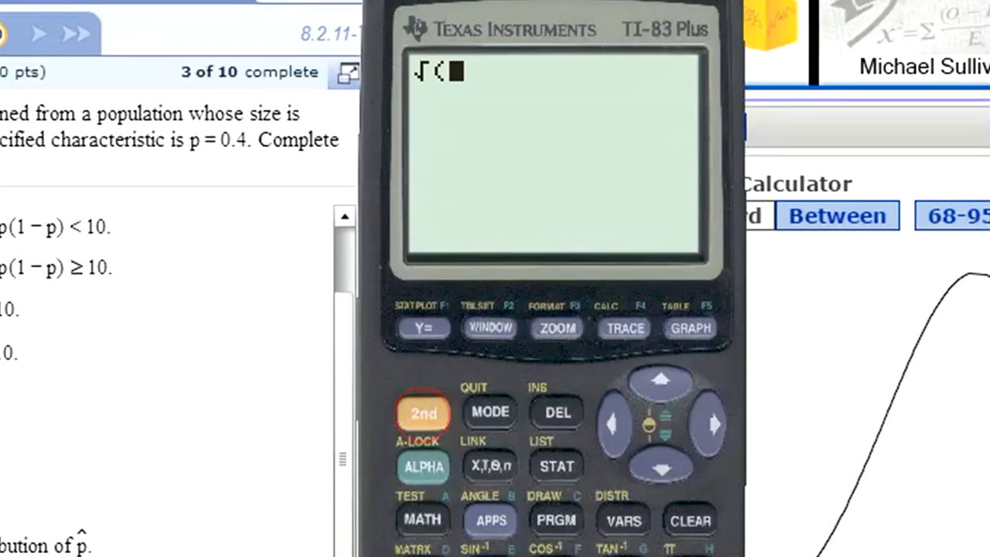
type(".4")
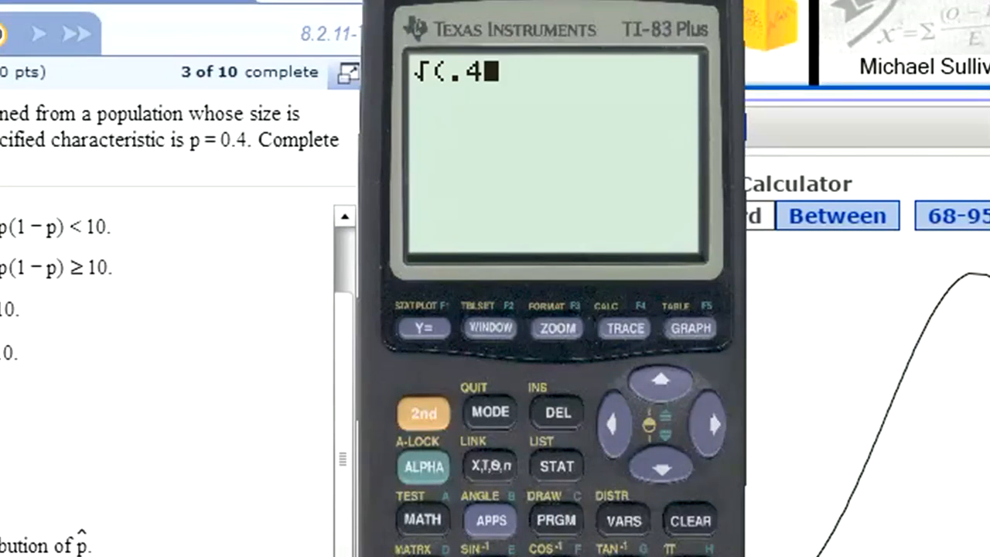
type("*(1")
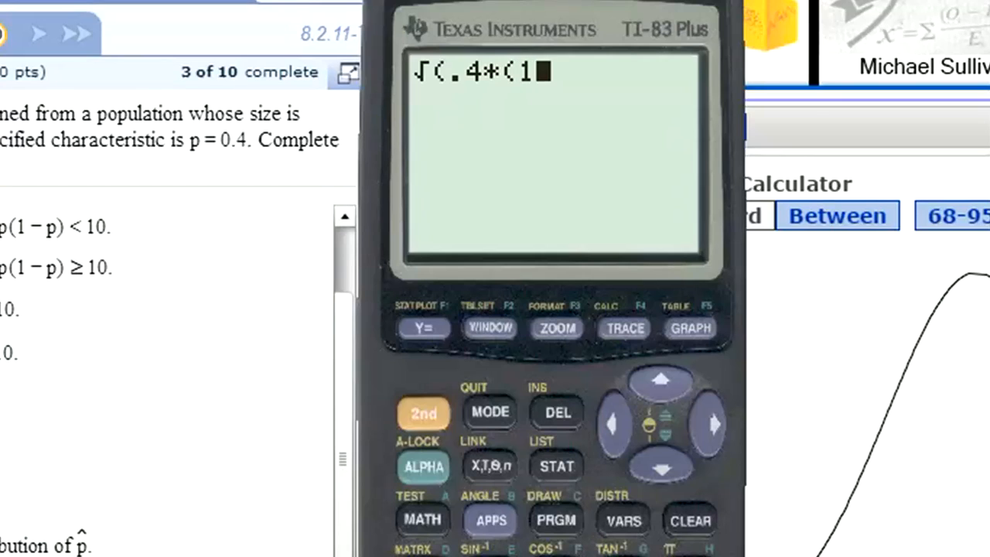
type("-.4")
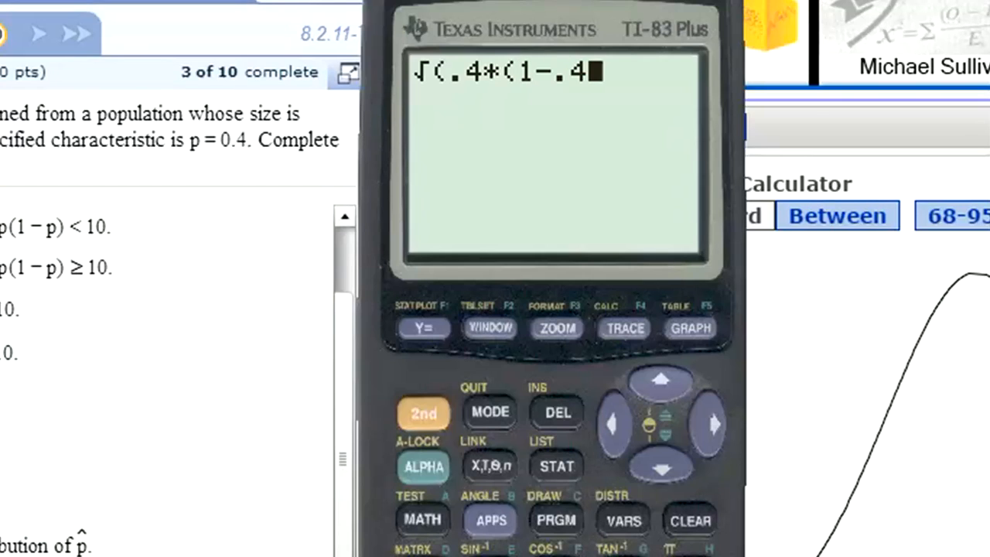
type(")")
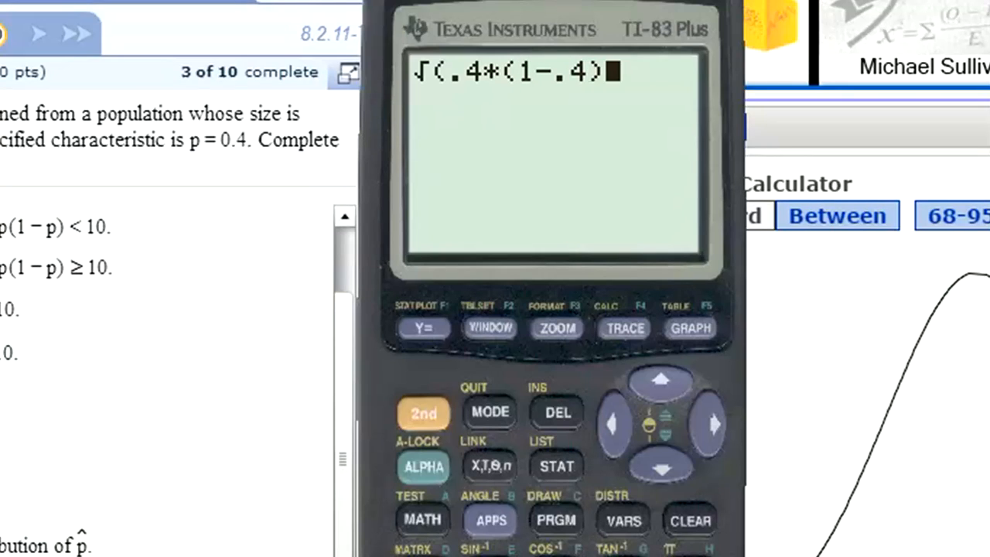
type("/5")
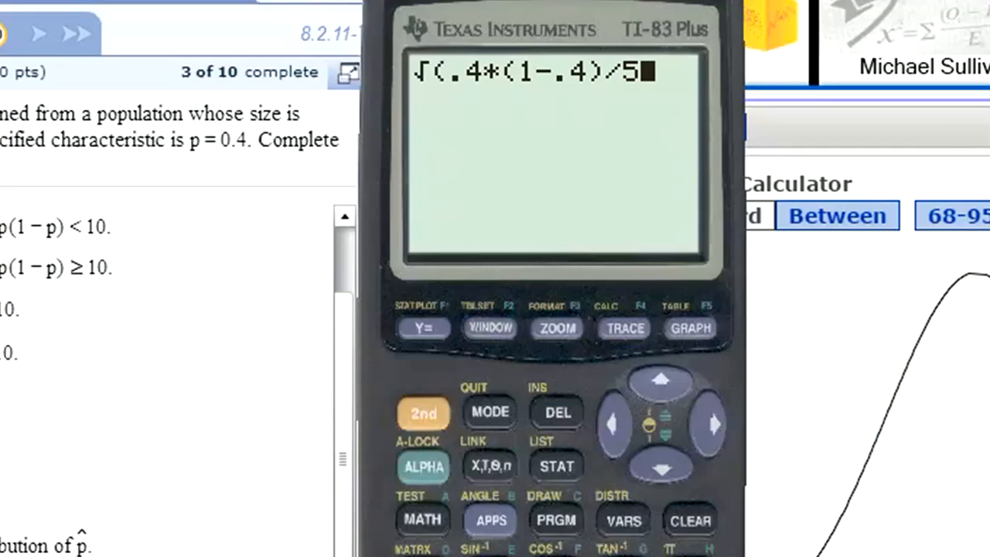
type("0)")
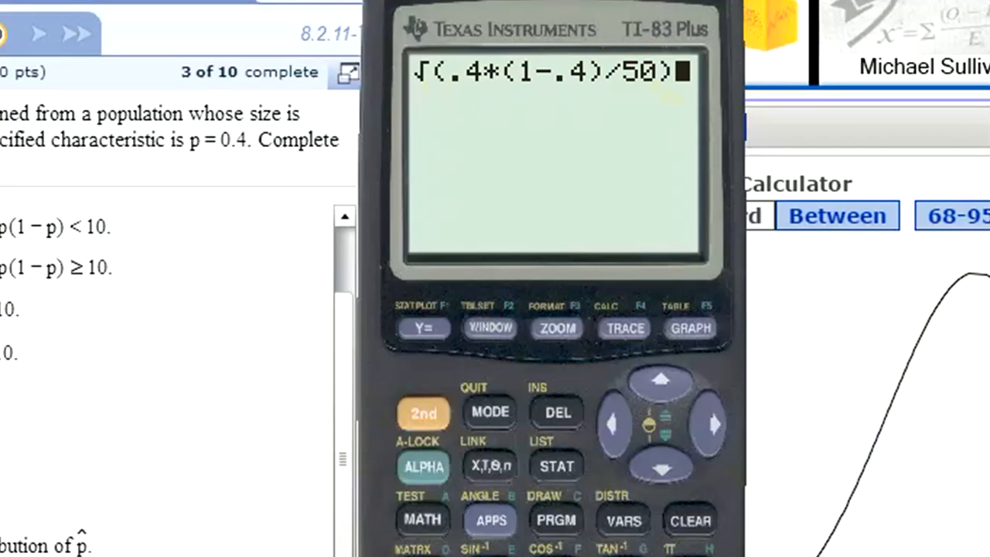
key("Return")
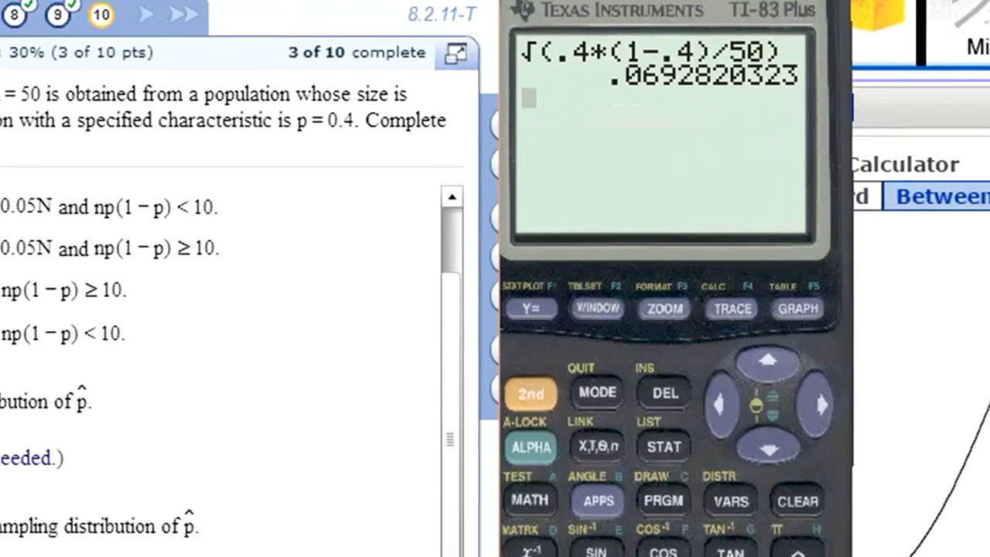
Step: Answer the standard deviation of the sampling distribution of p-hat with .069282, submit it and dismiss the feedback
left_click(59, 515)
type(".")
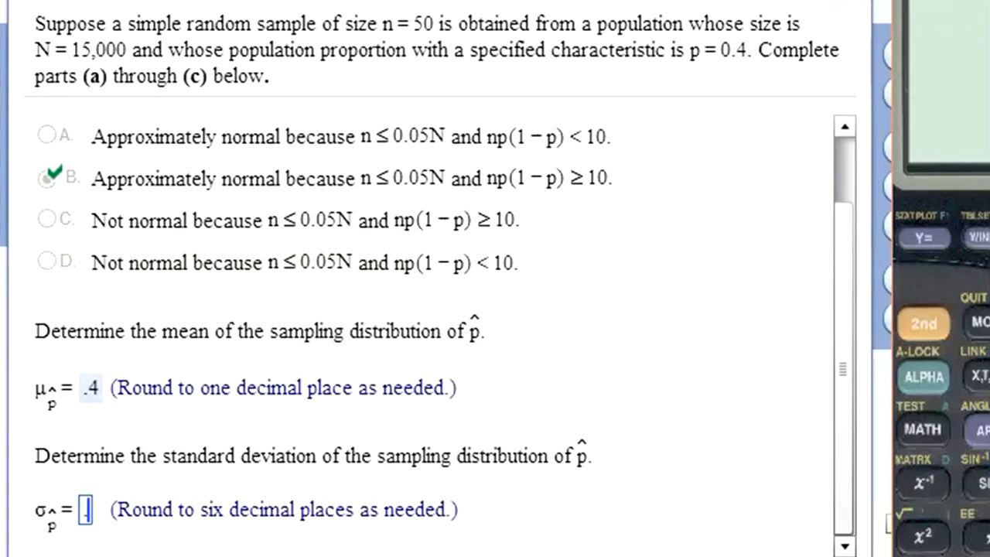
type("069")
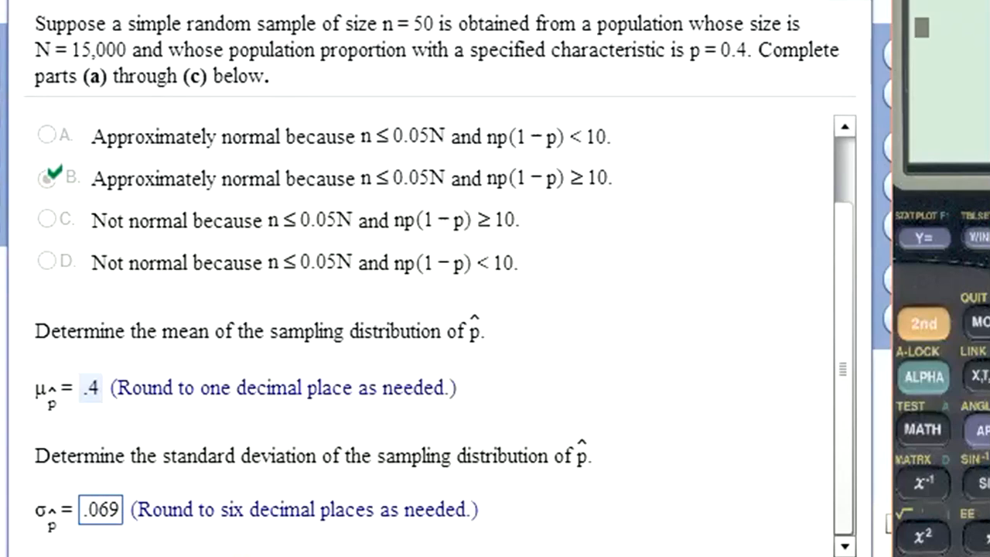
type("28")
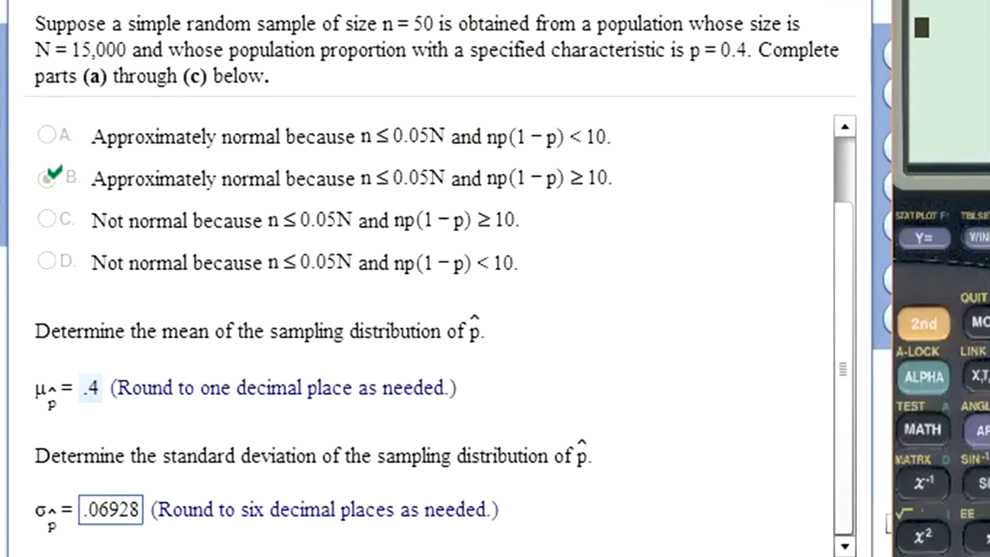
type("2")
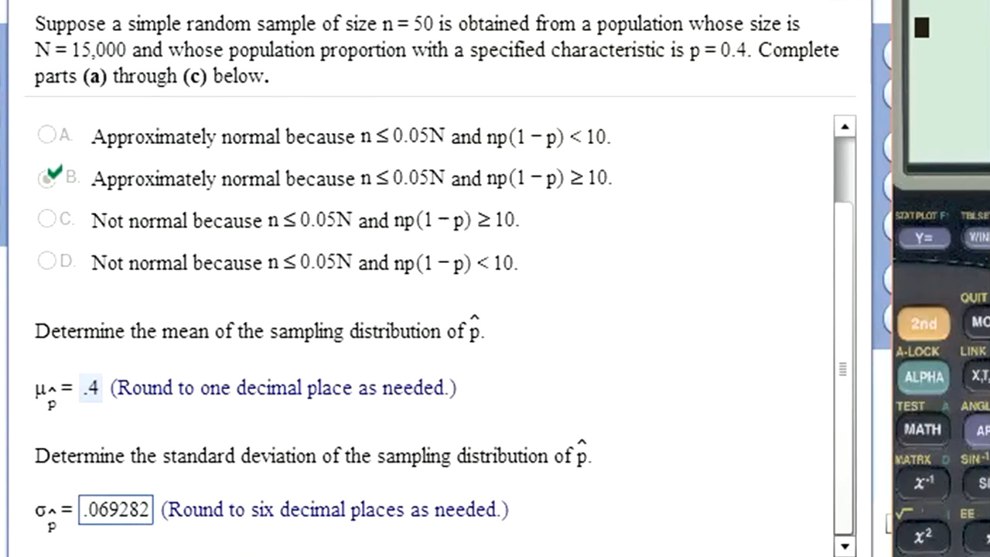
key("Return")
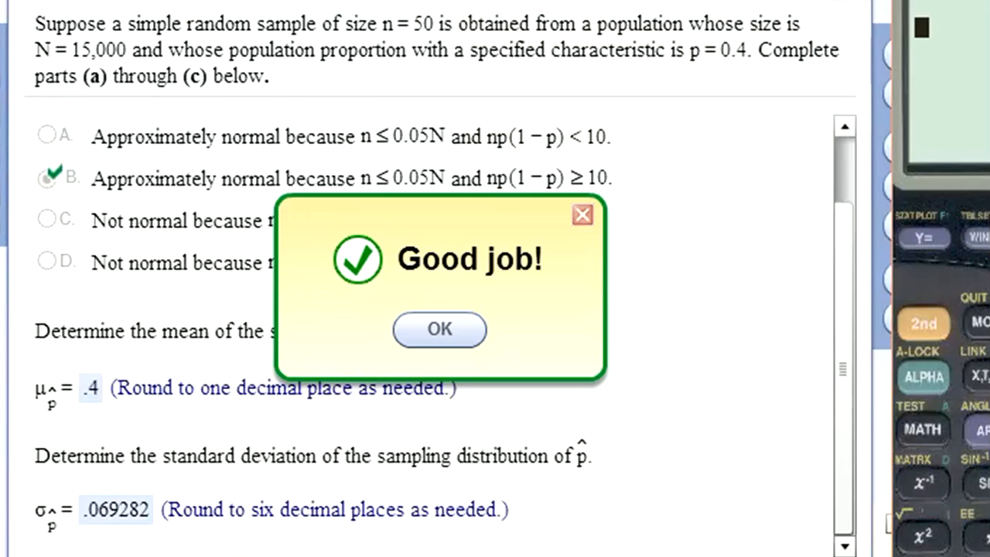
key("Return")
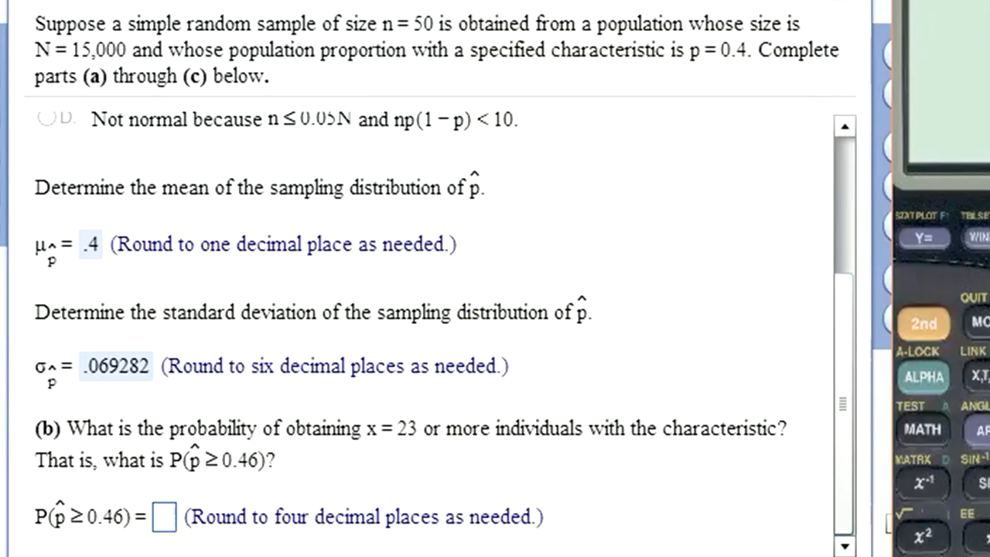
Step: Switch to the StatCrunch normal calculator and set the mean to .4 and the standard deviation to .069282
key("alt+Tab")
left_click(904, 528)
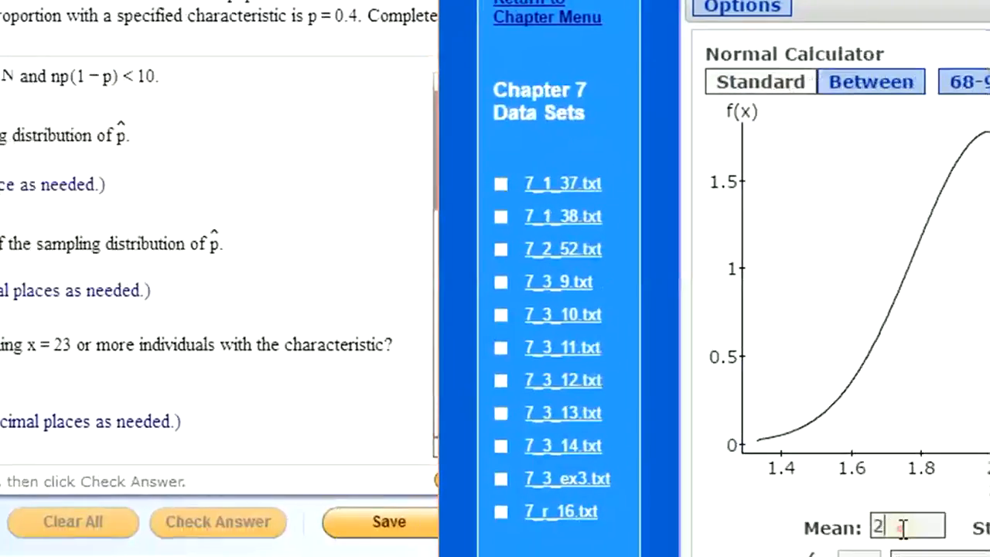
double_click(903, 529)
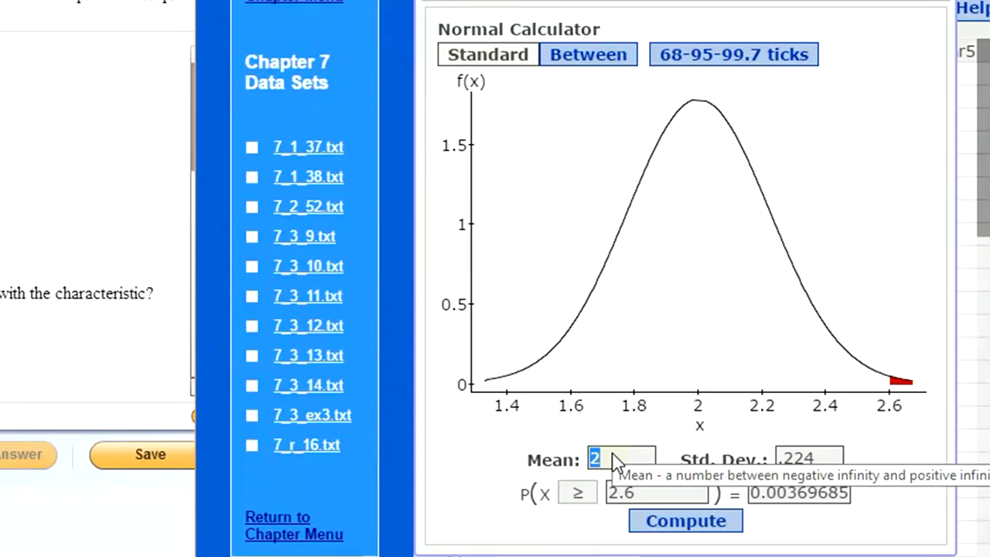
type(".4")
key("Tab")
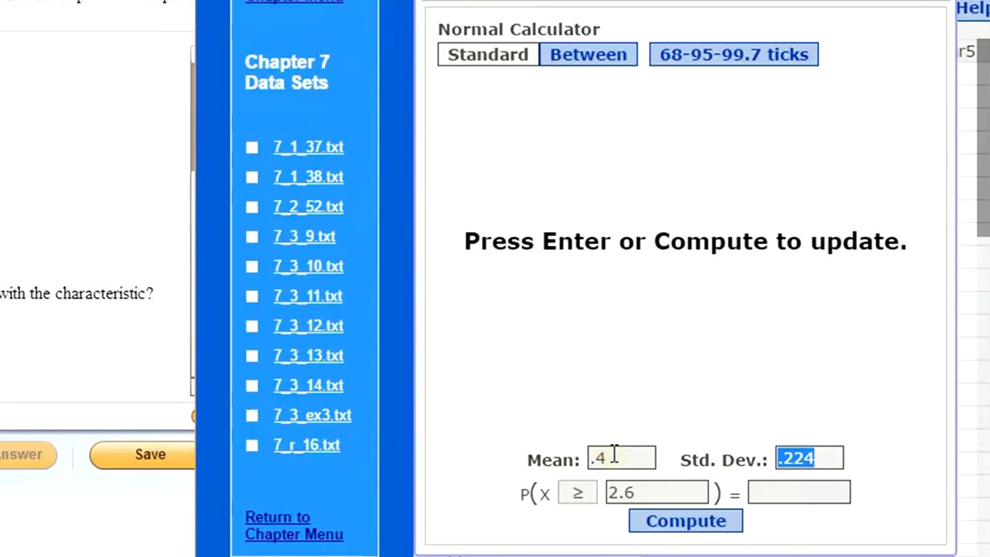
type(".06")
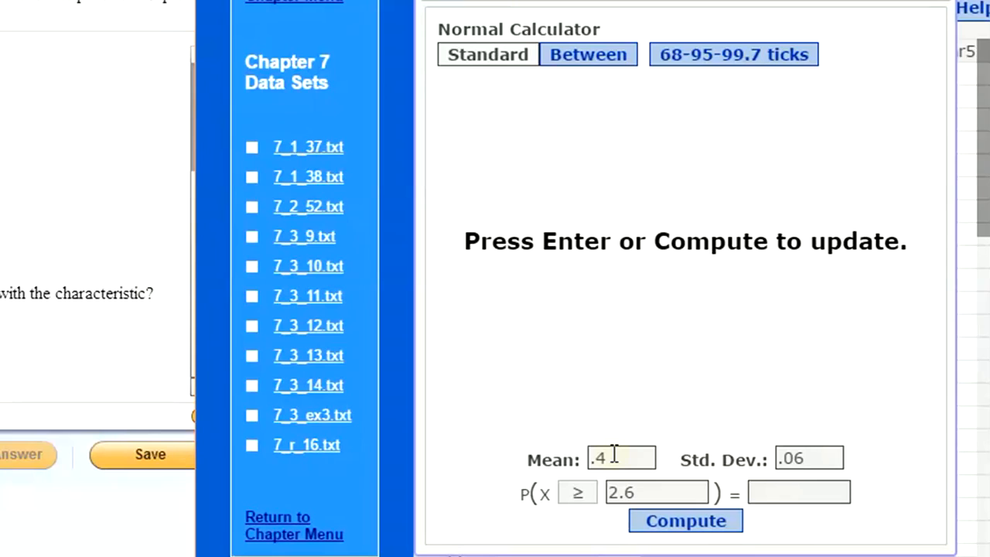
type("9282")
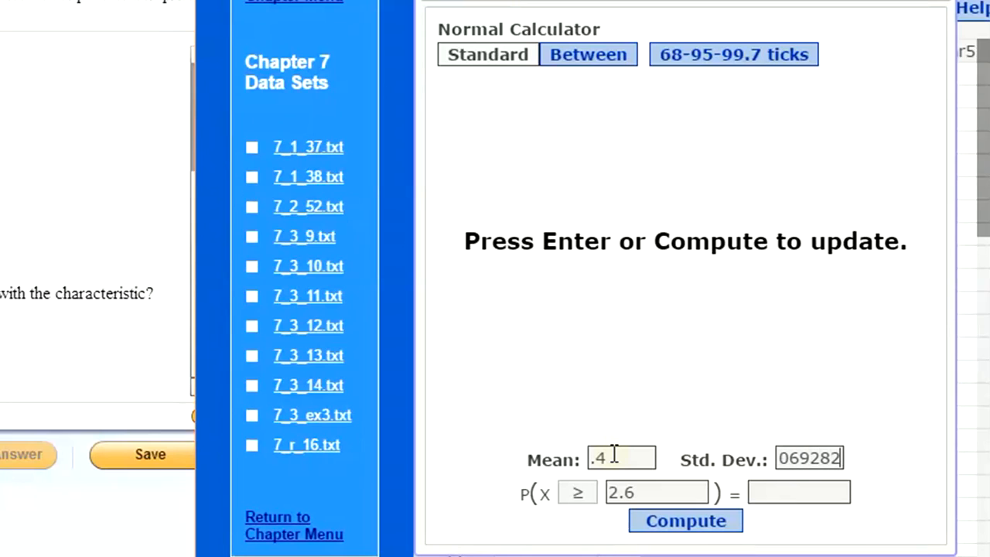
key("Tab")
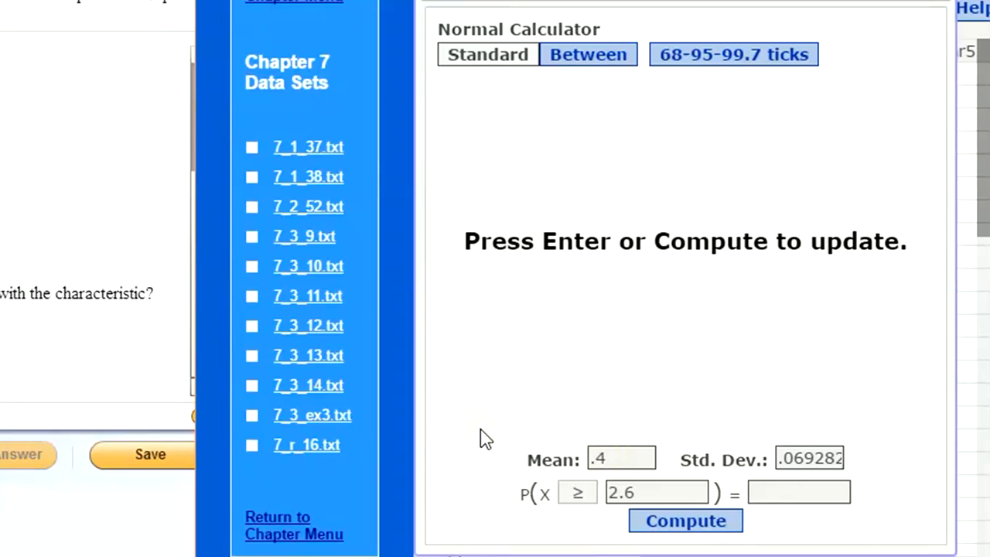
Step: Set the lower bound to .46 in the normal calculator and compute P(X ≥ .46)
left_click(644, 493)
left_click_drag(597, 493, 585, 496)
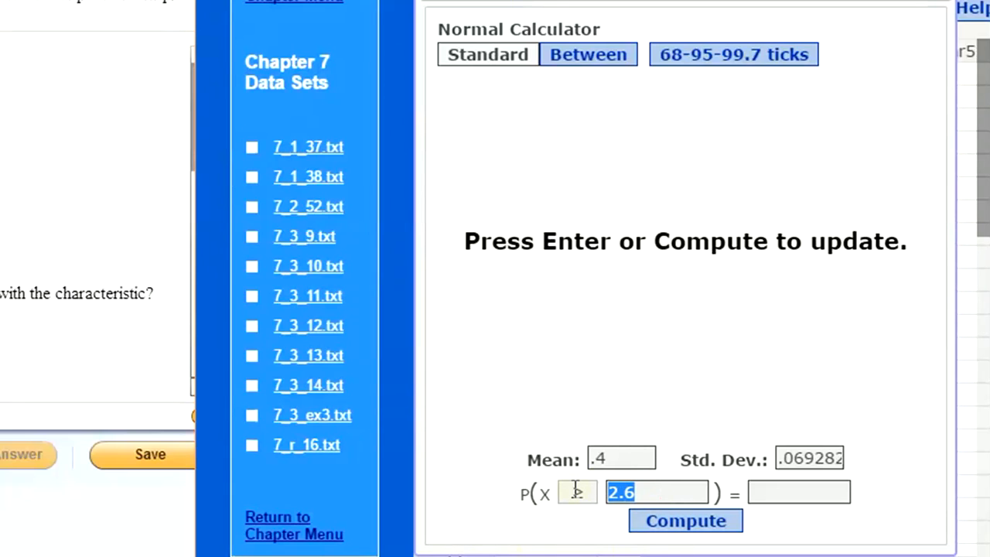
type(".46")
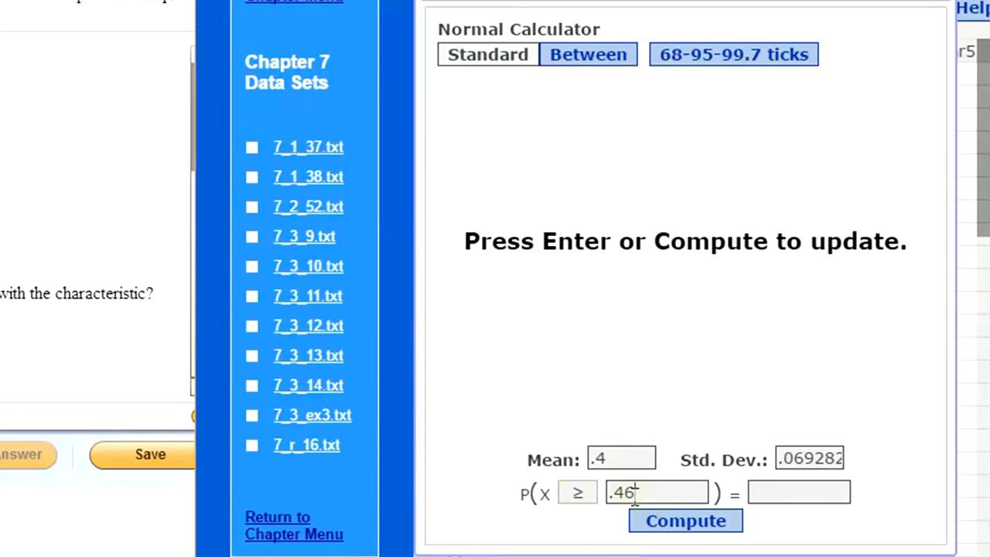
left_click(661, 523)
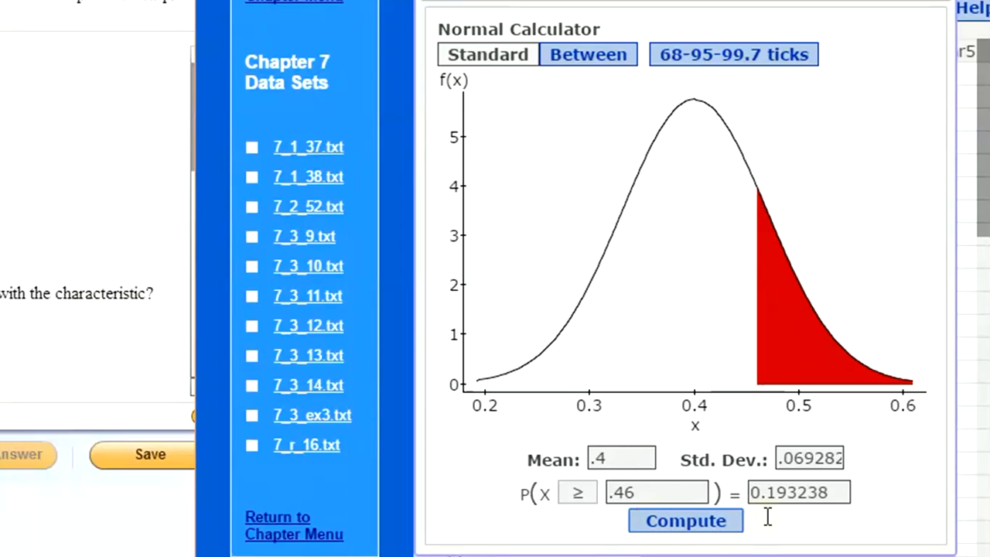
Step: Copy the computed probability to four decimals into part (b) as 0.1932, submit it and continue to part (c)
left_click_drag(807, 494, 749, 493)
key("ctrl+c")
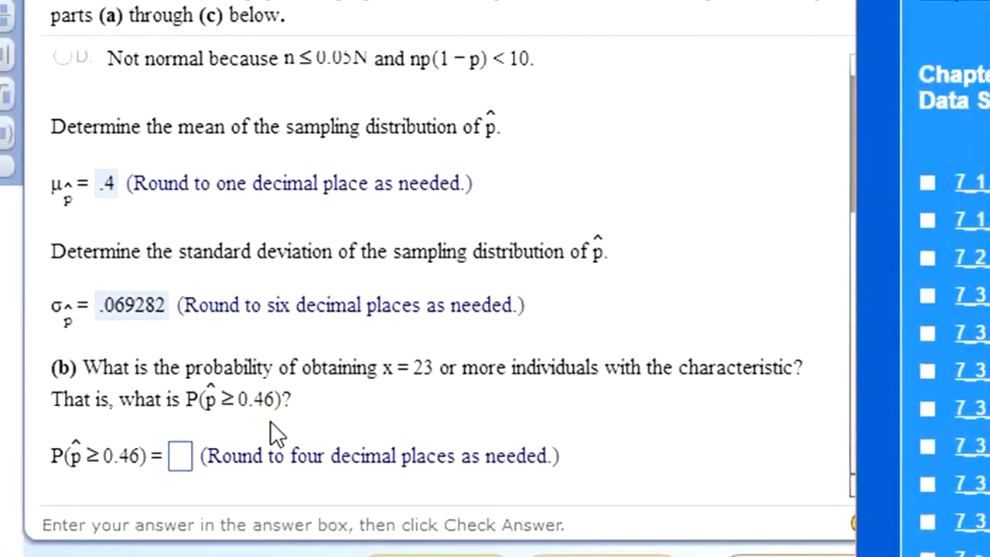
left_click(191, 455)
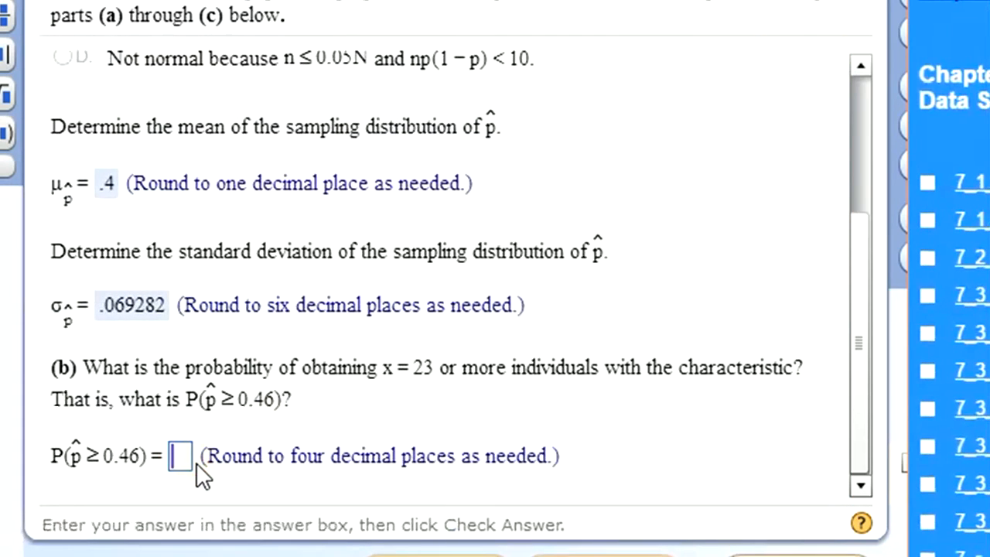
key("ctrl+v")
key("Return")
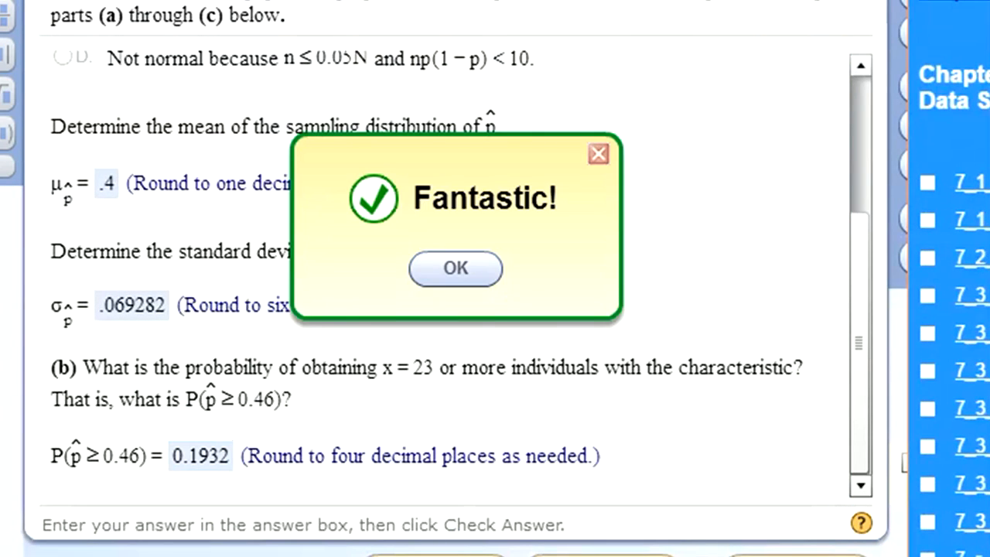
key("Return")
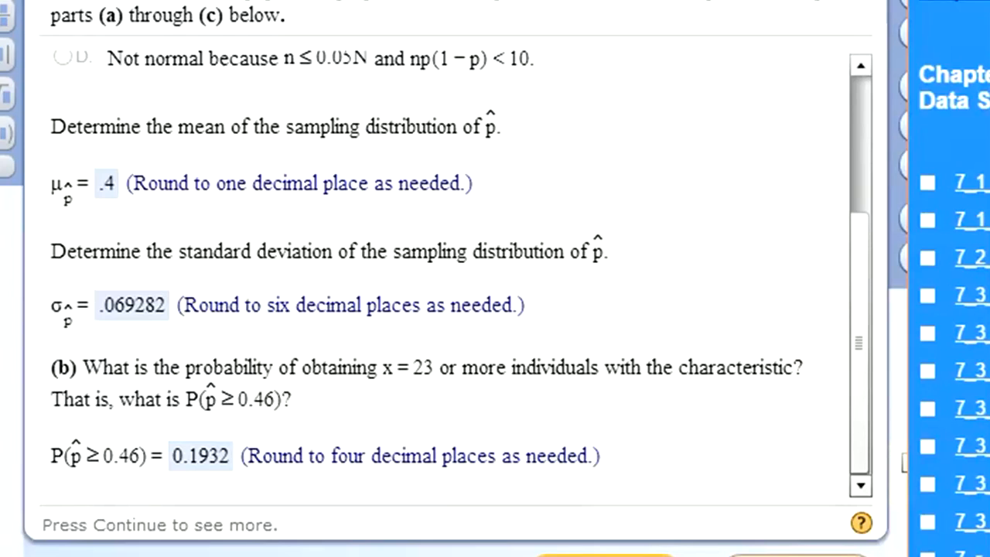
key("Return")
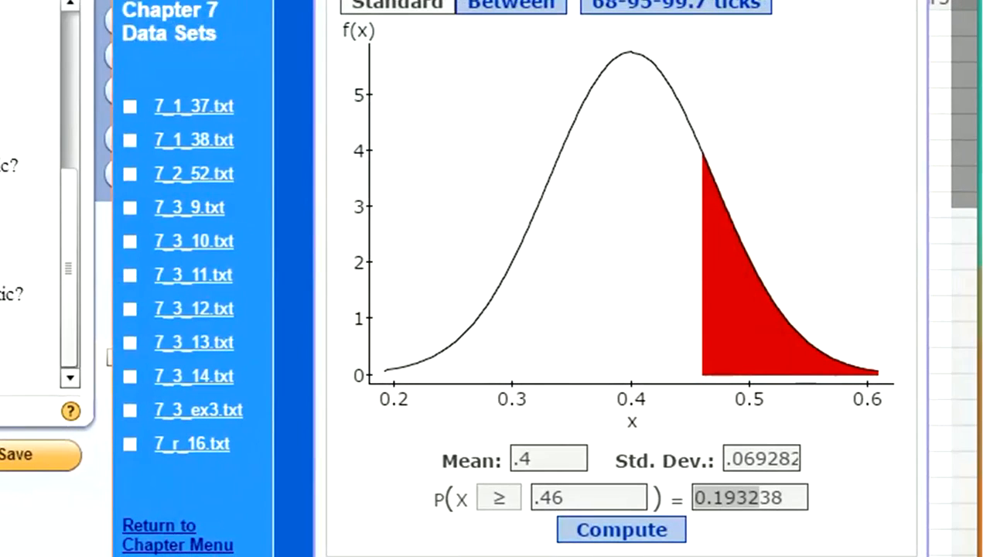
Step: Change the normal calculator's inequality to ≤ and its bound to .32, and compute the probability
left_click(501, 501)
left_click(503, 508)
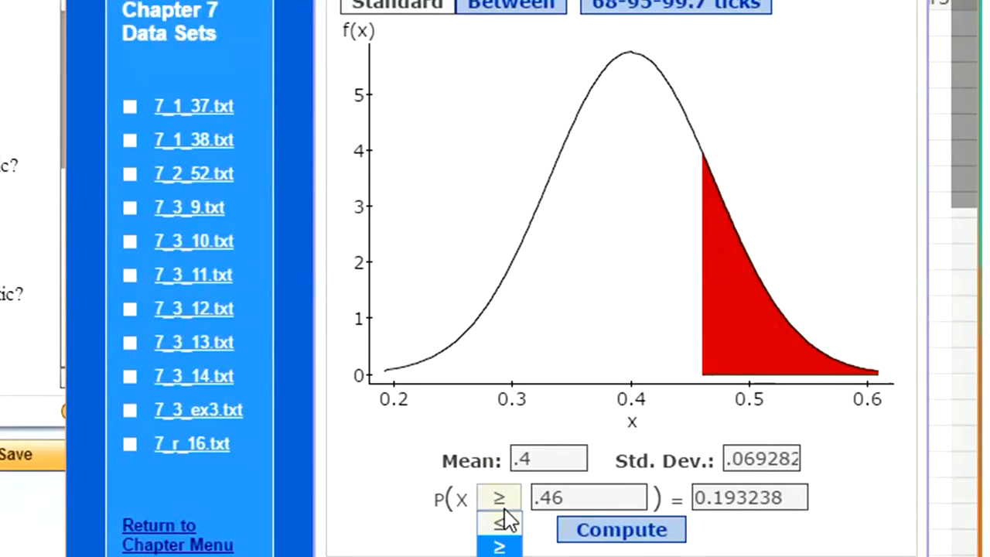
left_click(501, 526)
double_click(563, 498)
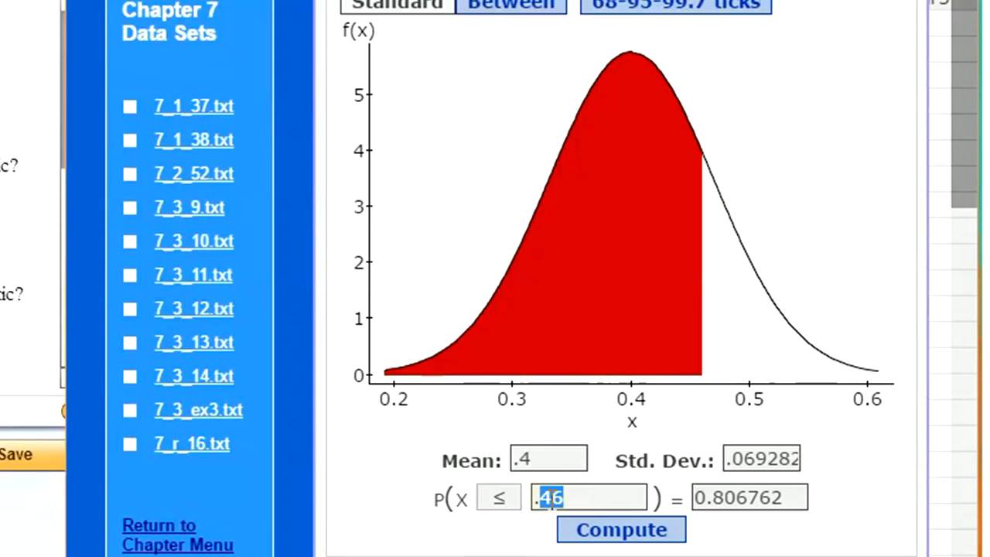
type("32")
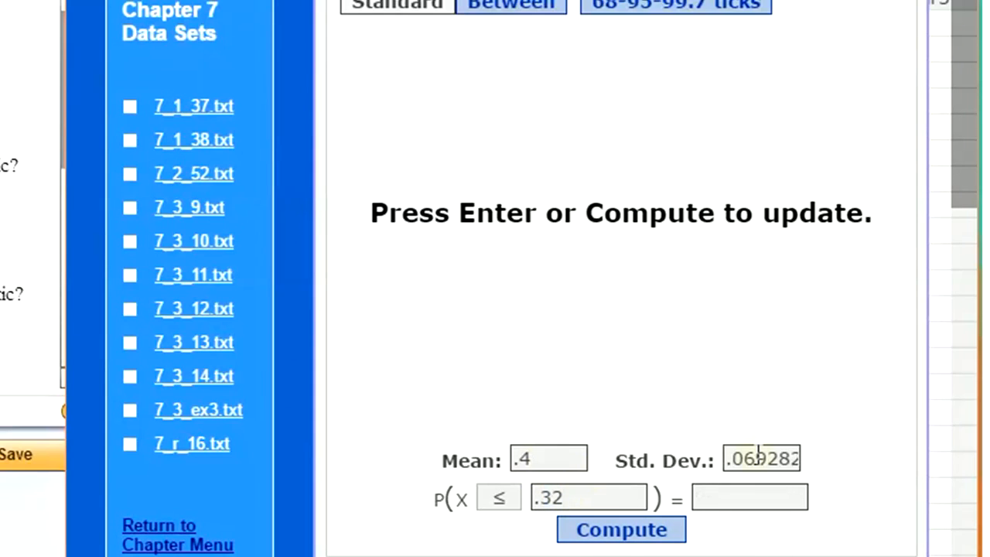
left_click(619, 533)
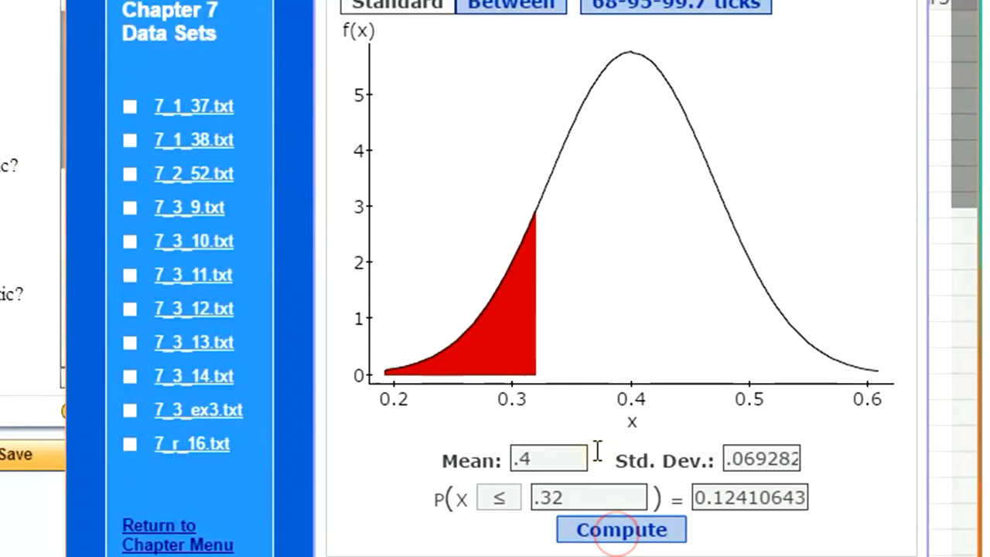
Step: Copy the computed probability to four decimals into part (c) as 0.1241 and submit the answer
left_click(717, 500)
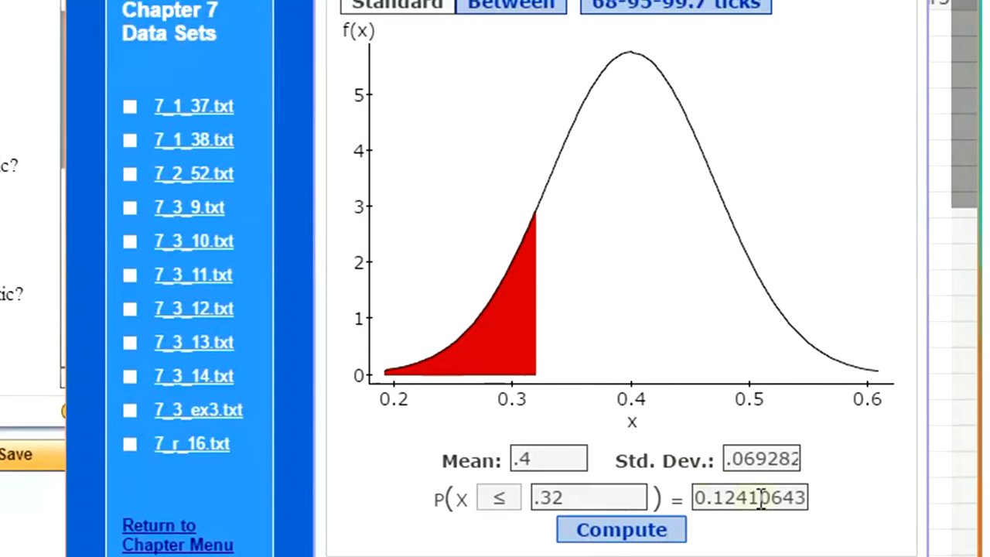
left_click_drag(762, 498, 681, 509)
key("ctrl+c")
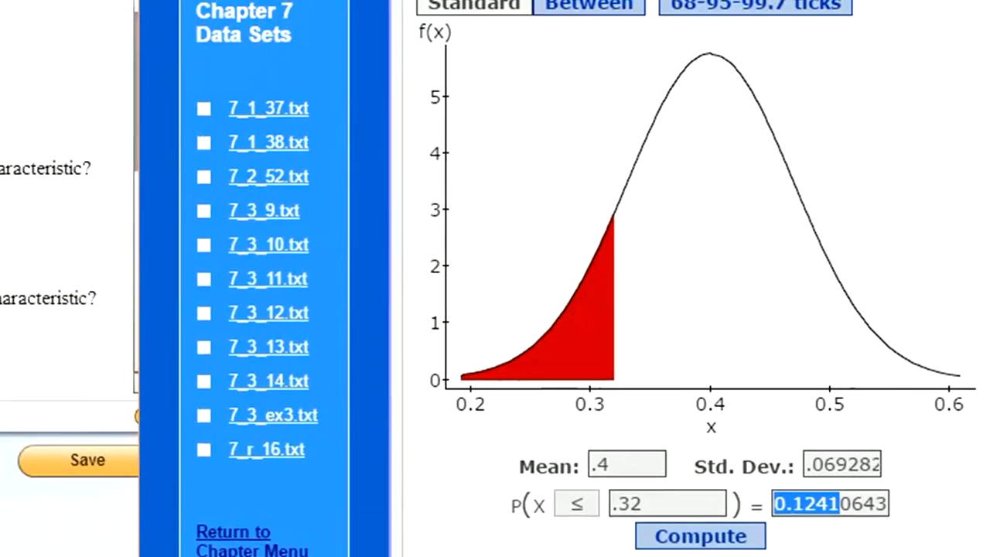
left_click(93, 422)
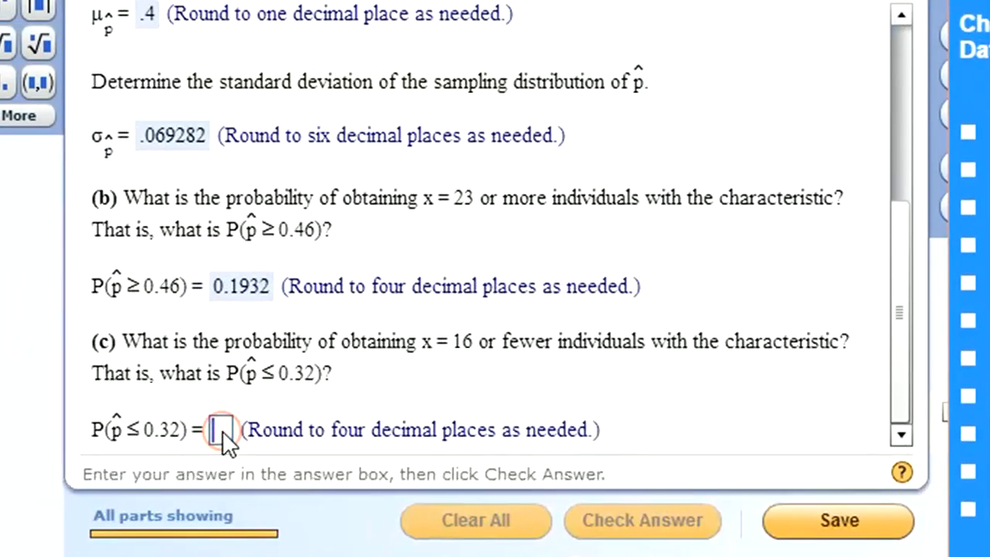
key("ctrl+v")
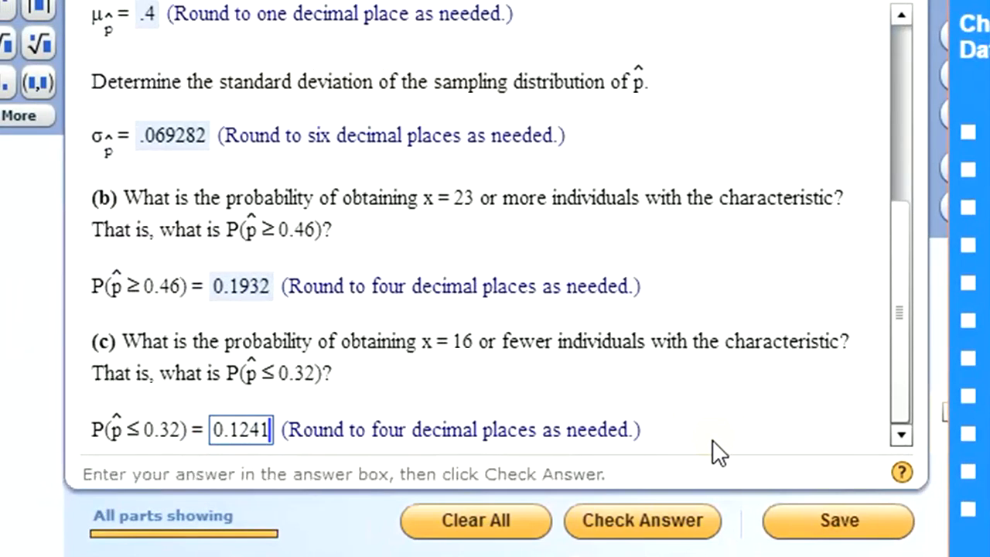
key("Return")
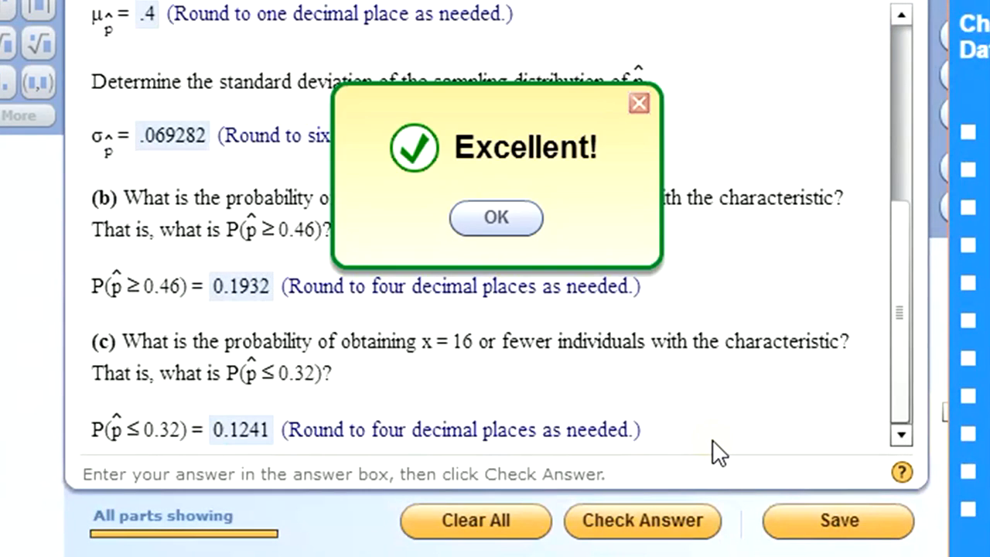